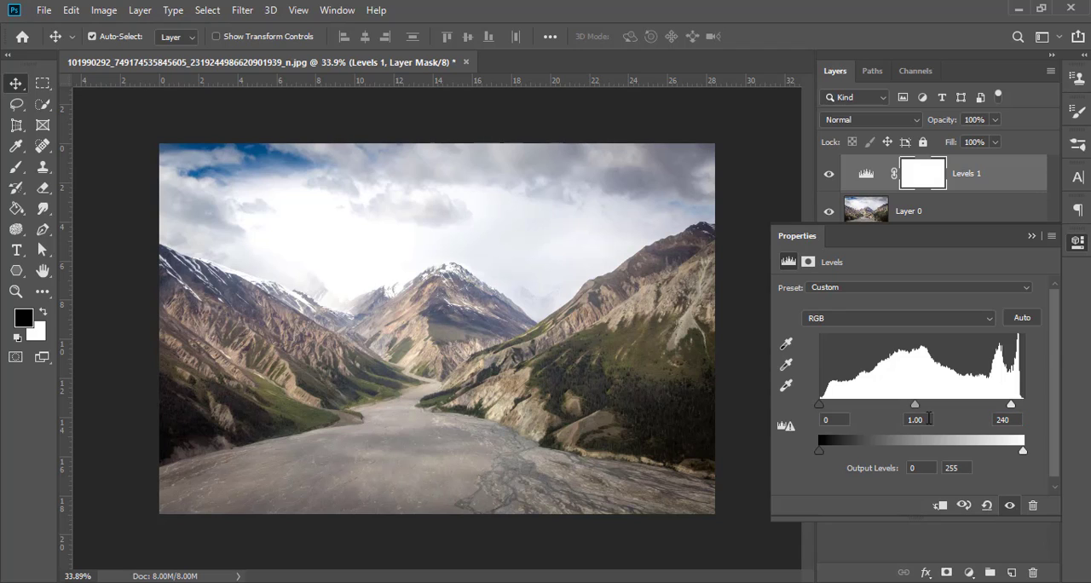
Step: Darken the landscape in the Levels 1 adjustment by setting the midtone input to 0.5 and the shadow input to 24
{"action": "left_click", "coordinate": [907, 420]}
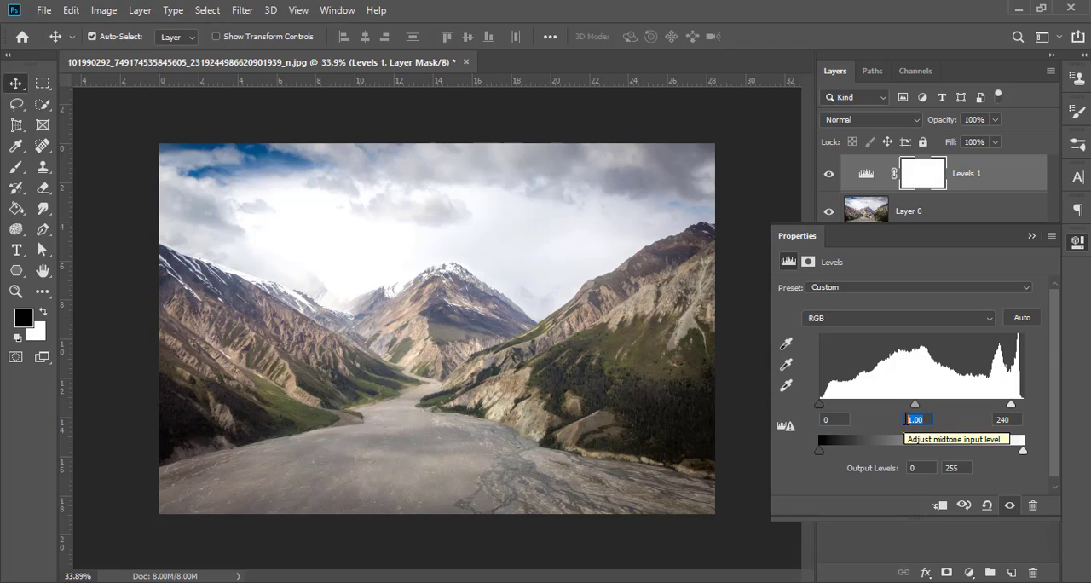
{"action": "type", "text": "0.50"}
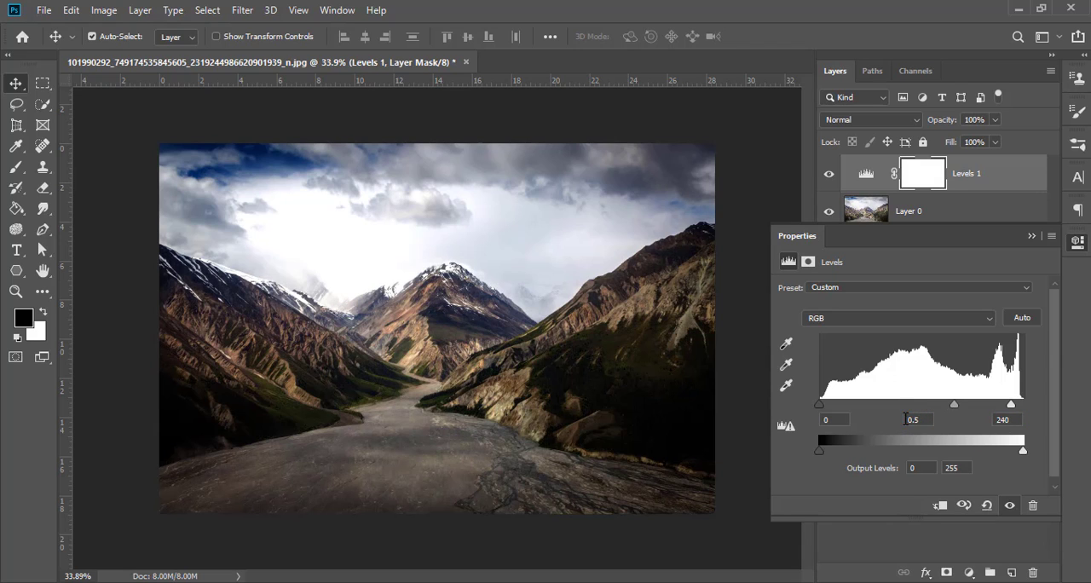
{"action": "left_click", "coordinate": [838, 419]}
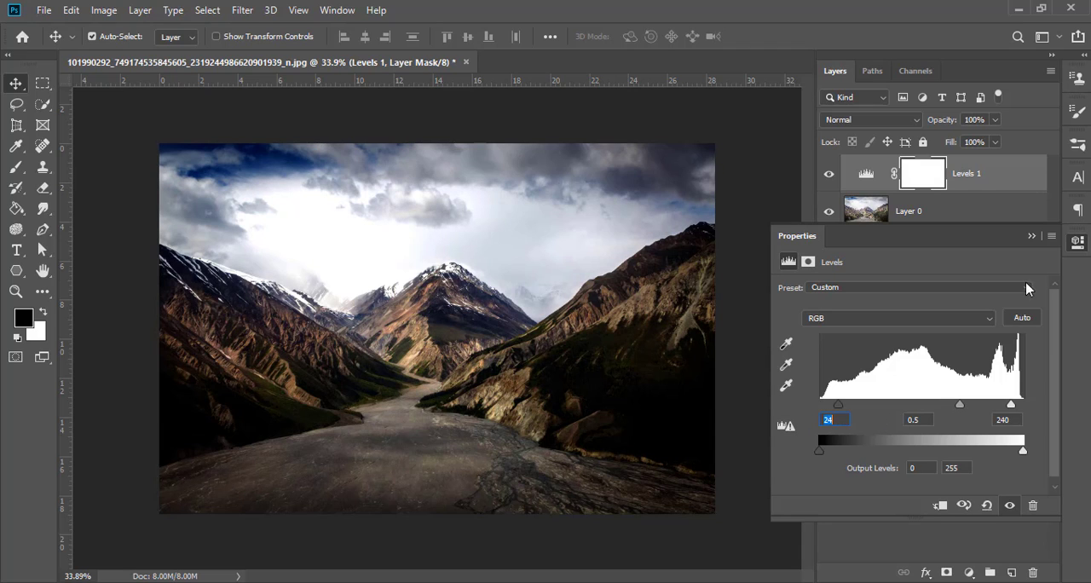
{"action": "left_click", "coordinate": [1032, 236]}
Step: Clip the Levels 1 adjustment to Layer 0 with a clipping mask and deselect the layers
{"action": "right_click", "coordinate": [1014, 171]}
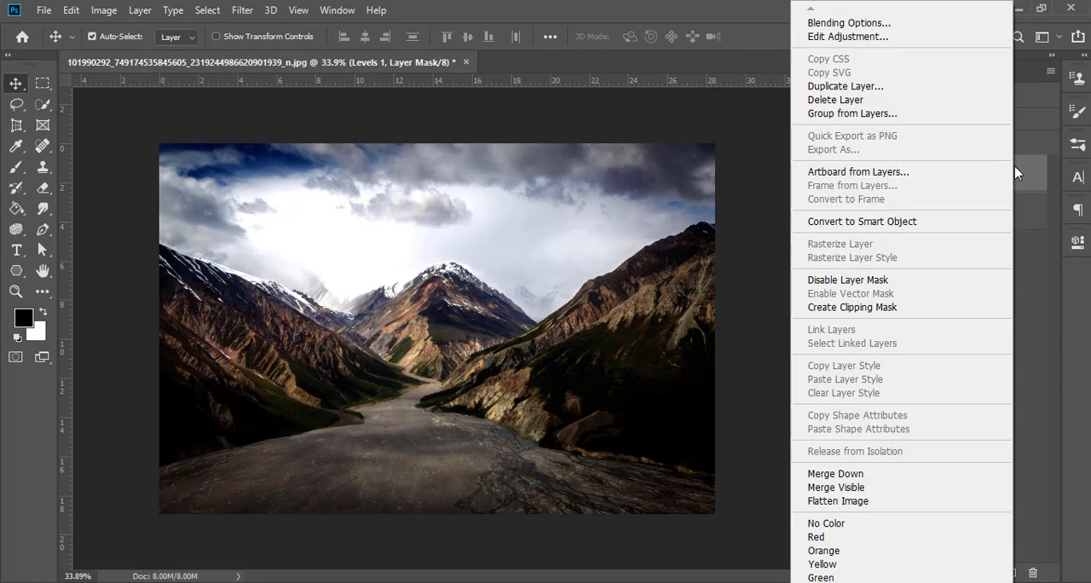
{"action": "left_click", "coordinate": [883, 306]}
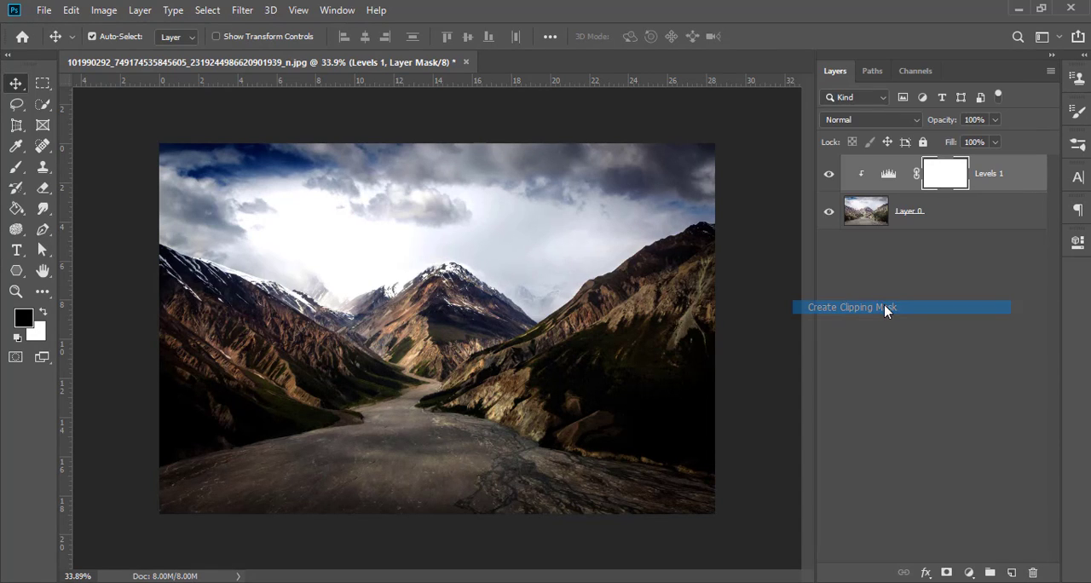
{"action": "left_click", "coordinate": [870, 300]}
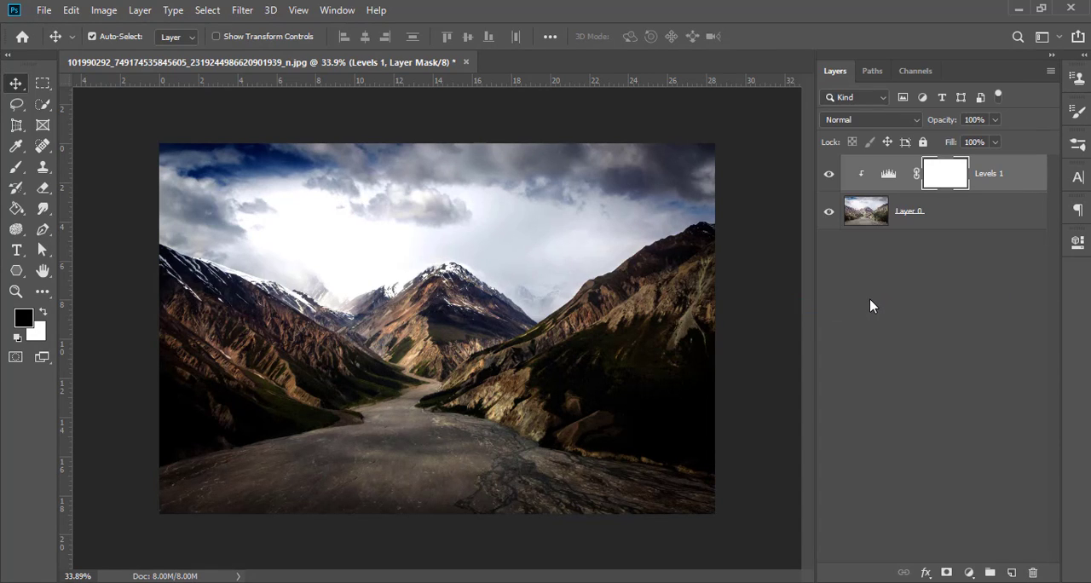
{"action": "left_click", "coordinate": [139, 582]}
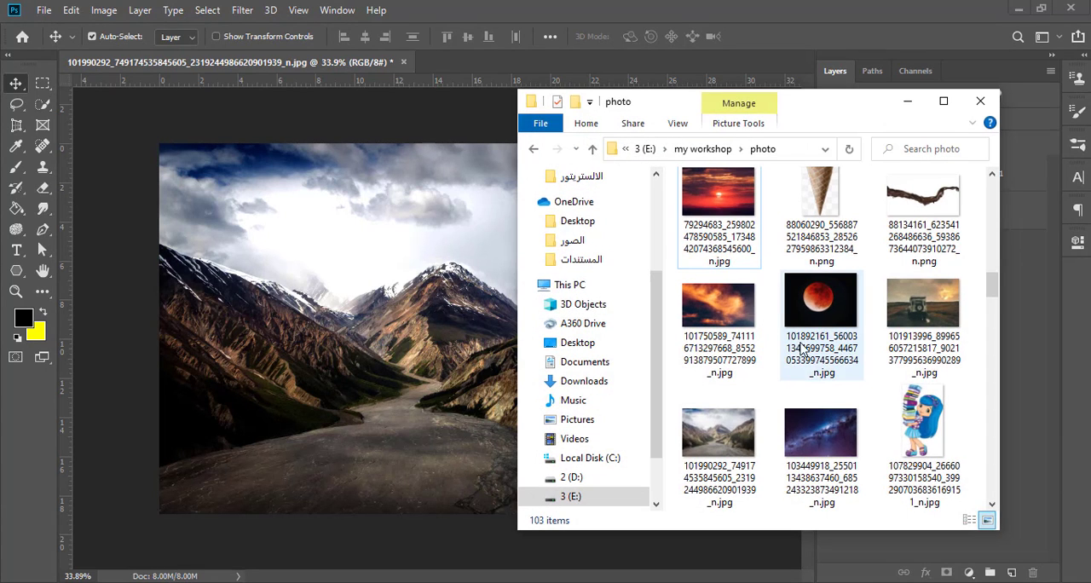
{"action": "left_click_drag", "start_coordinate": [934, 308], "coordinate": [480, 332]}
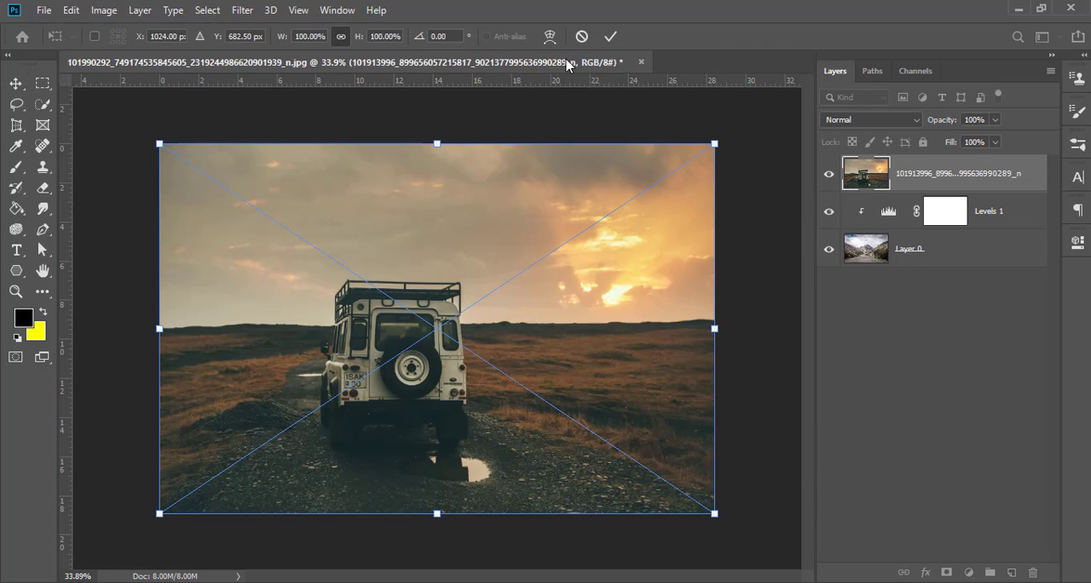
{"action": "left_click", "coordinate": [611, 36]}
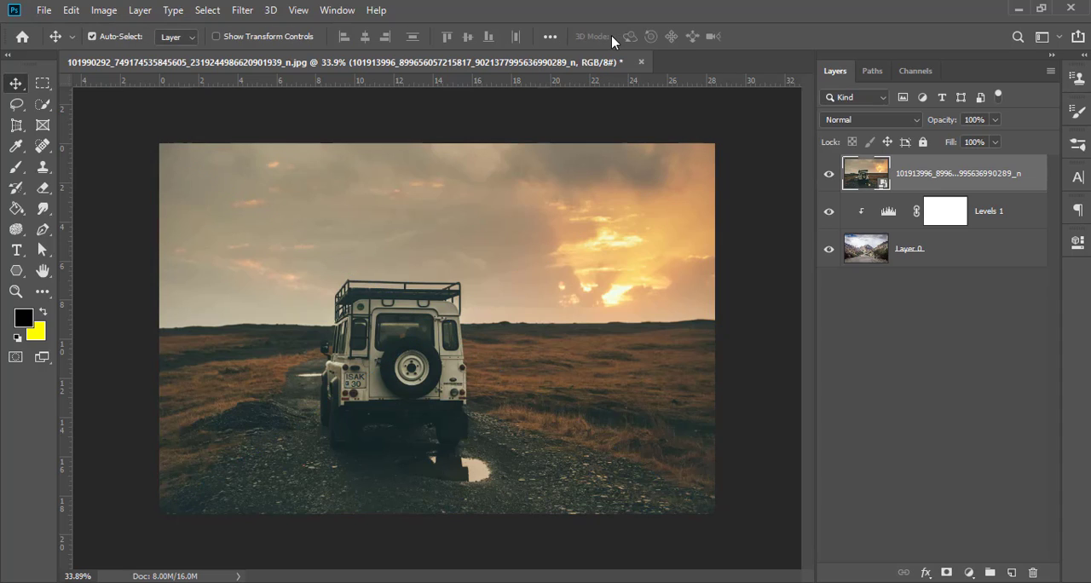
Step: Isolate the off-road vehicle using Select Subject and a layer mask on the placed photo layer
{"action": "left_click", "coordinate": [42, 105]}
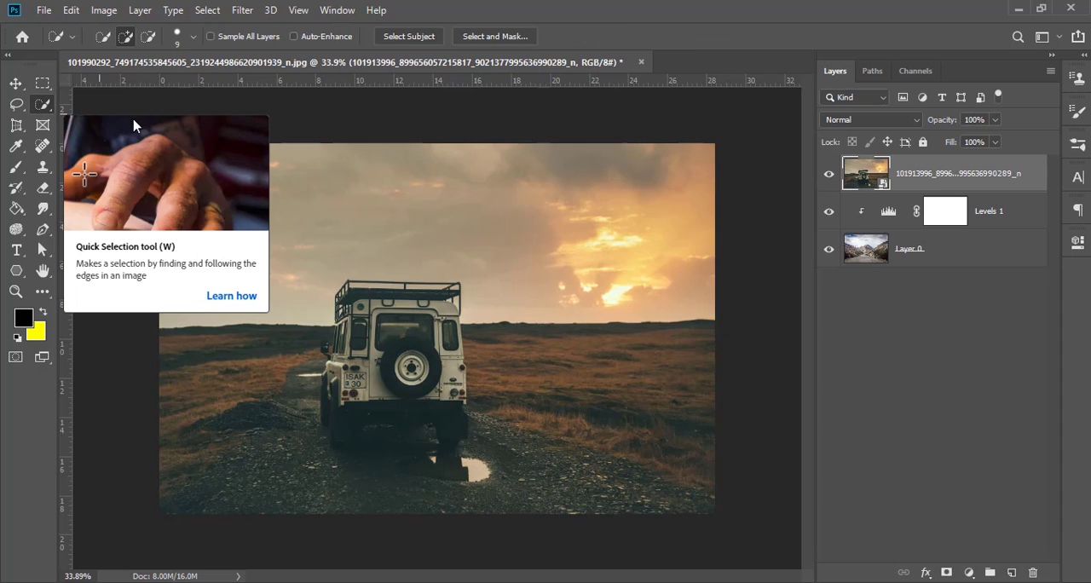
{"action": "left_click", "coordinate": [403, 38]}
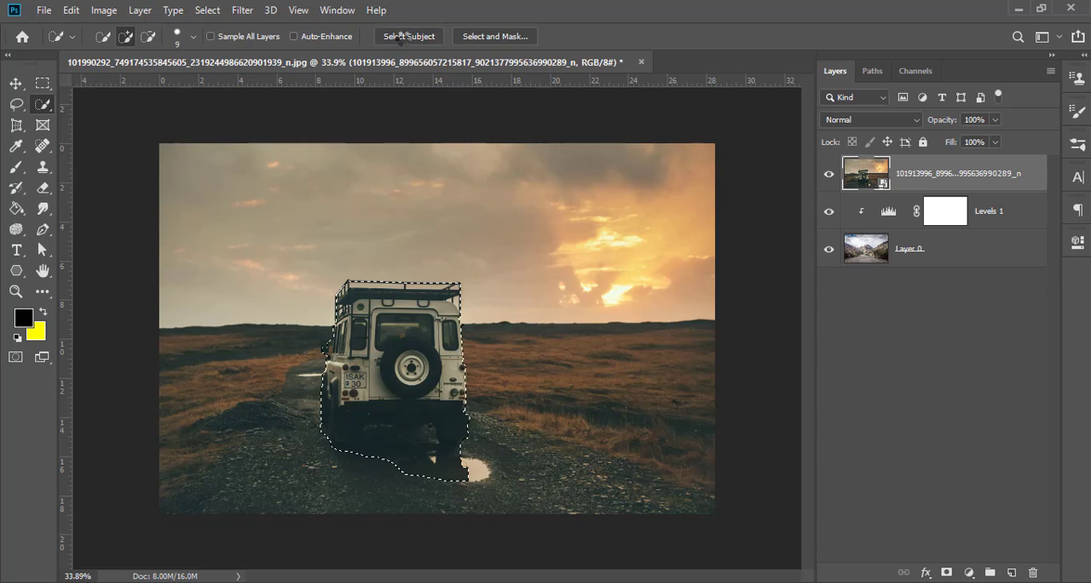
{"action": "left_click", "coordinate": [17, 168]}
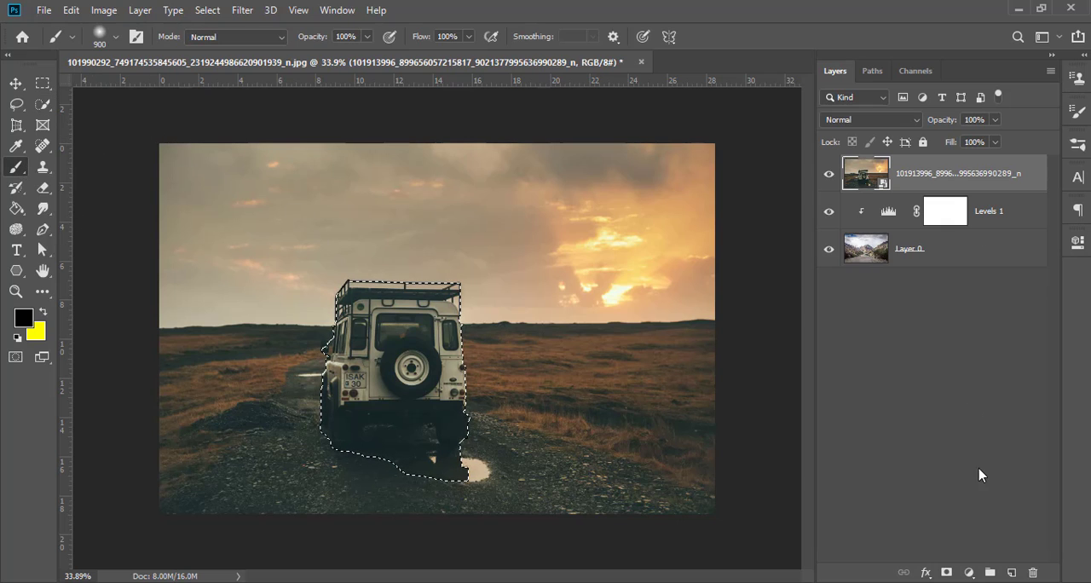
{"action": "left_click", "coordinate": [945, 572]}
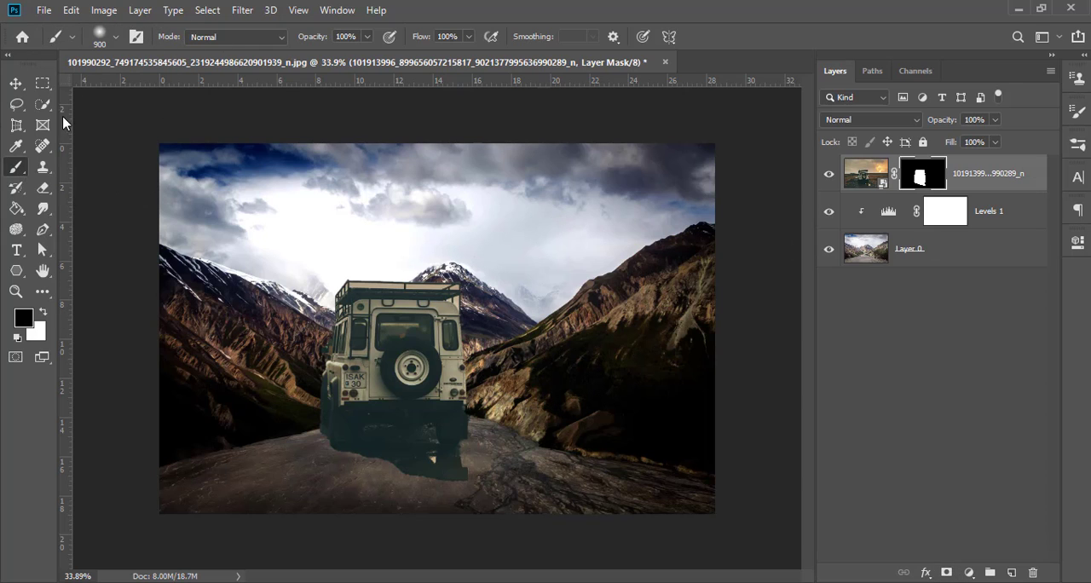
Step: Reselect the vehicle with Select Subject, paint out the ground beneath it on the mask with a black 83 px soft brush, and deselect
{"action": "left_click", "coordinate": [43, 105]}
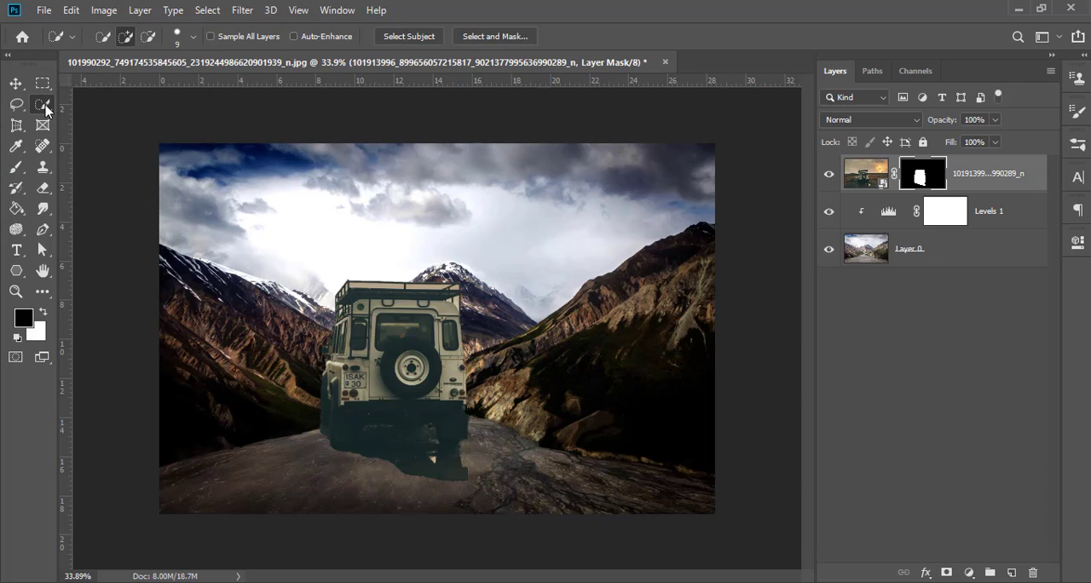
{"action": "left_click", "coordinate": [403, 40]}
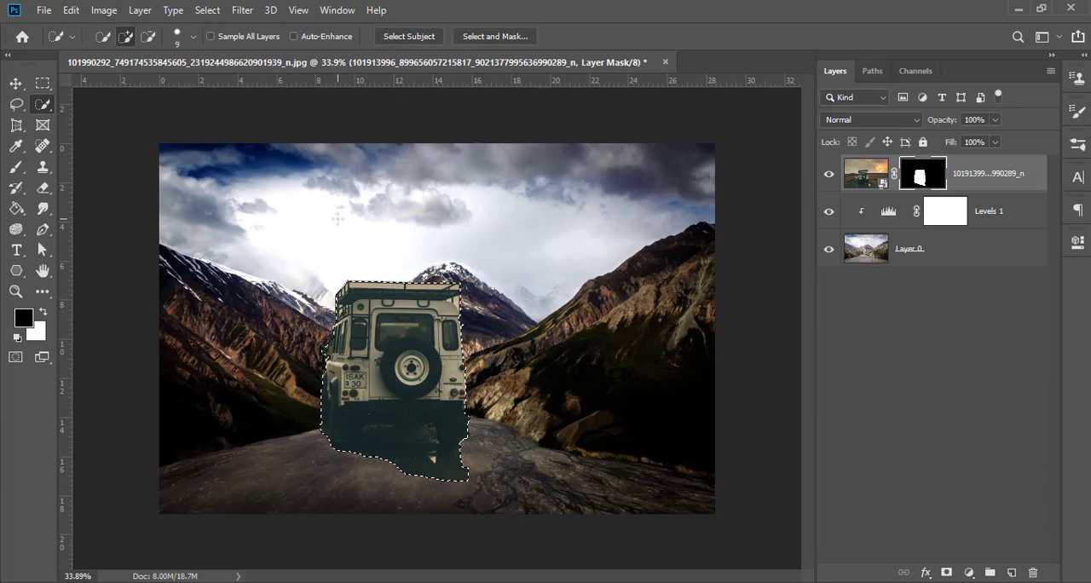
{"action": "left_click", "coordinate": [15, 173]}
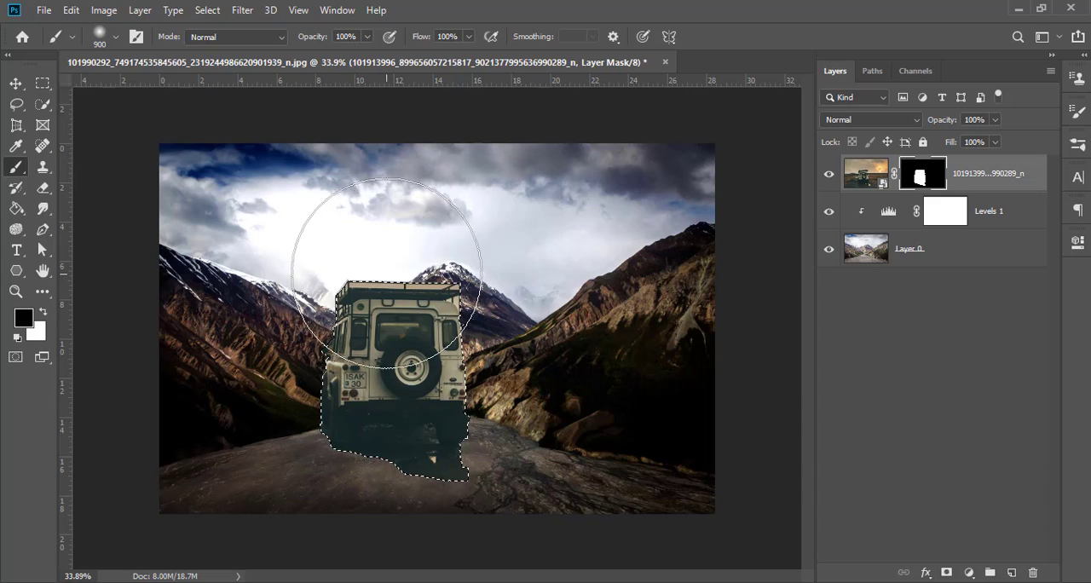
{"action": "right_click", "coordinate": [390, 271]}
{"action": "left_click", "coordinate": [514, 315]}
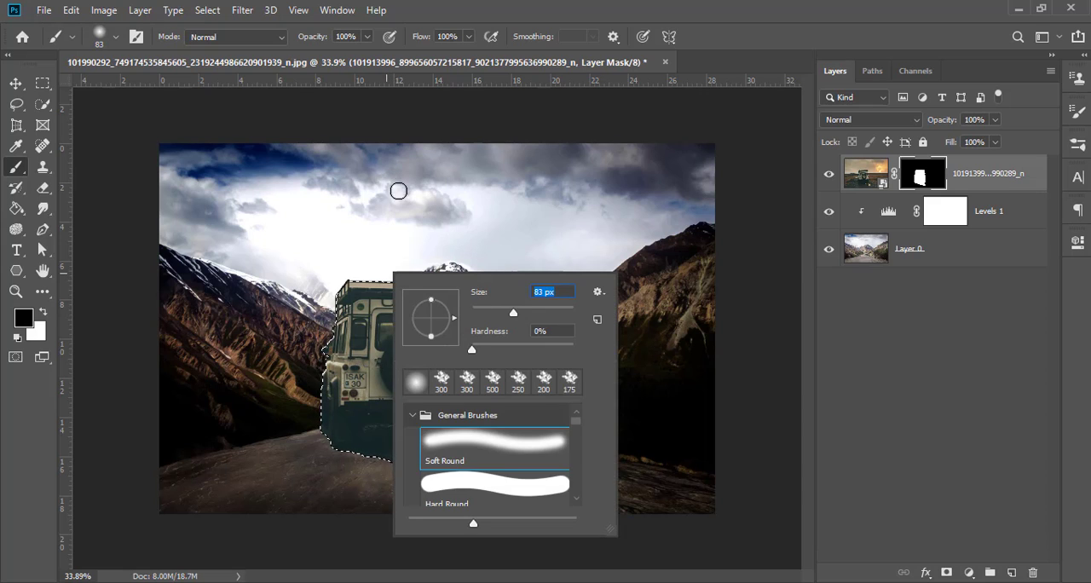
{"action": "key", "text": "Return"}
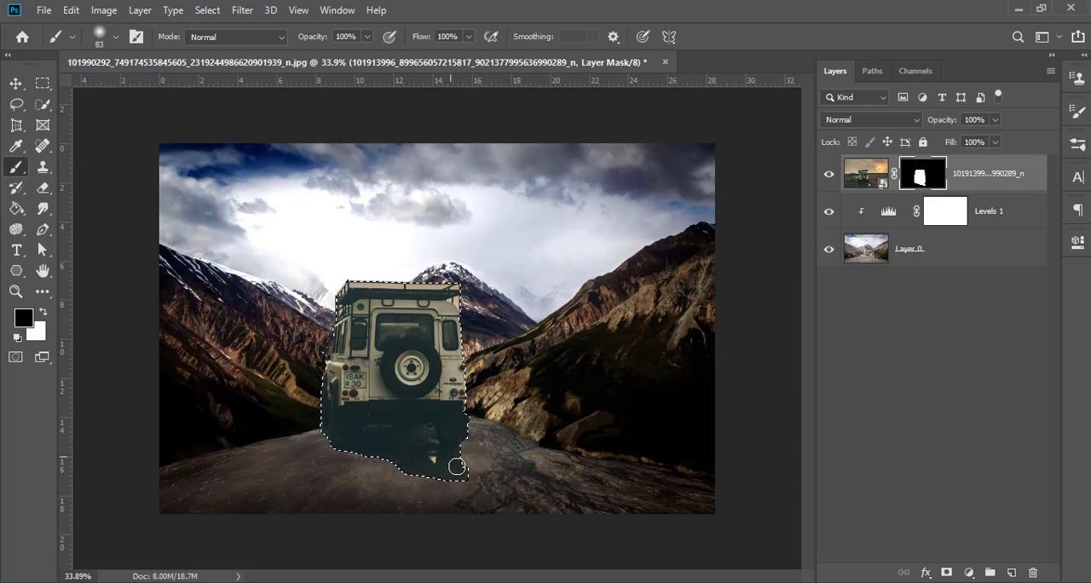
{"action": "mouse_move", "coordinate": [455, 474]}
{"action": "left_mouse_down"}
{"action": "mouse_move", "coordinate": [414, 471]}
{"action": "mouse_move", "coordinate": [431, 457]}
{"action": "mouse_move", "coordinate": [361, 453]}
{"action": "mouse_move", "coordinate": [449, 452]}
{"action": "mouse_move", "coordinate": [345, 459]}
{"action": "left_mouse_up"}
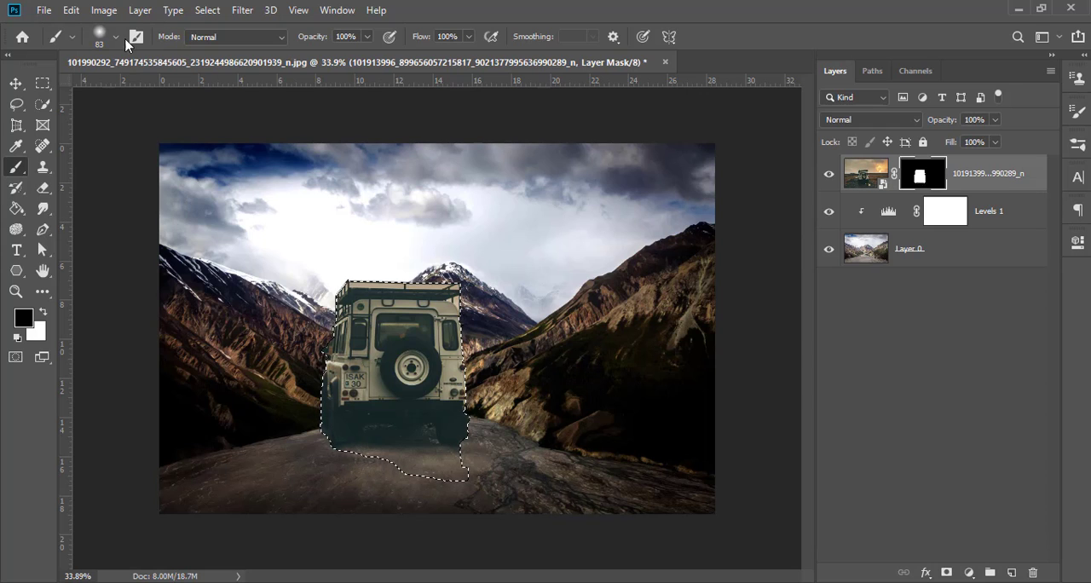
{"action": "left_click", "coordinate": [207, 10]}
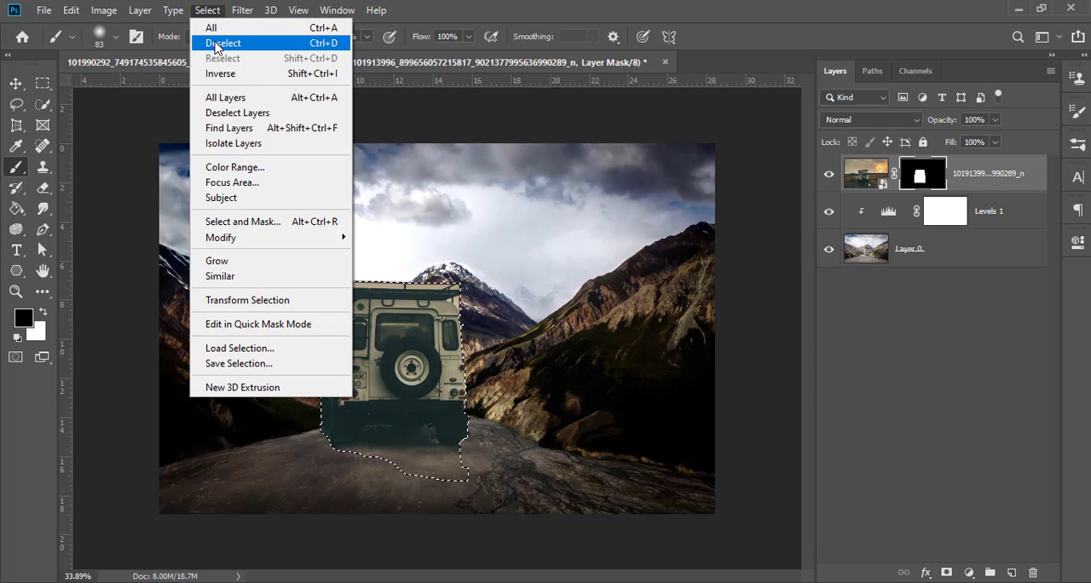
{"action": "left_click", "coordinate": [217, 44]}
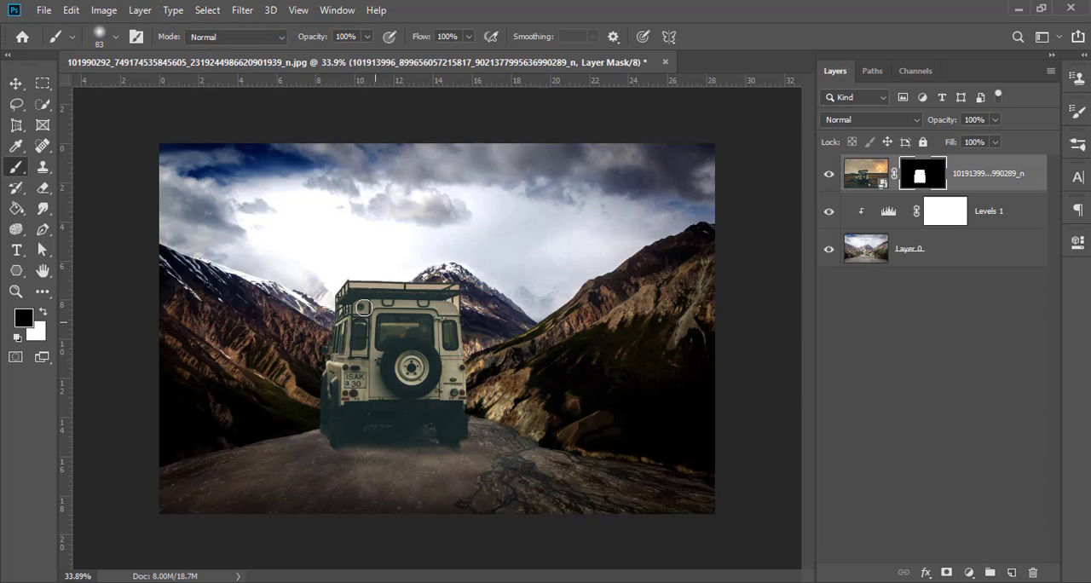
Step: Scale the vehicle layer down proportionally with Free Transform and position it on the road below the central mountain
{"action": "key", "text": "v"}
{"action": "left_click_drag", "start_coordinate": [367, 342], "coordinate": [390, 381]}
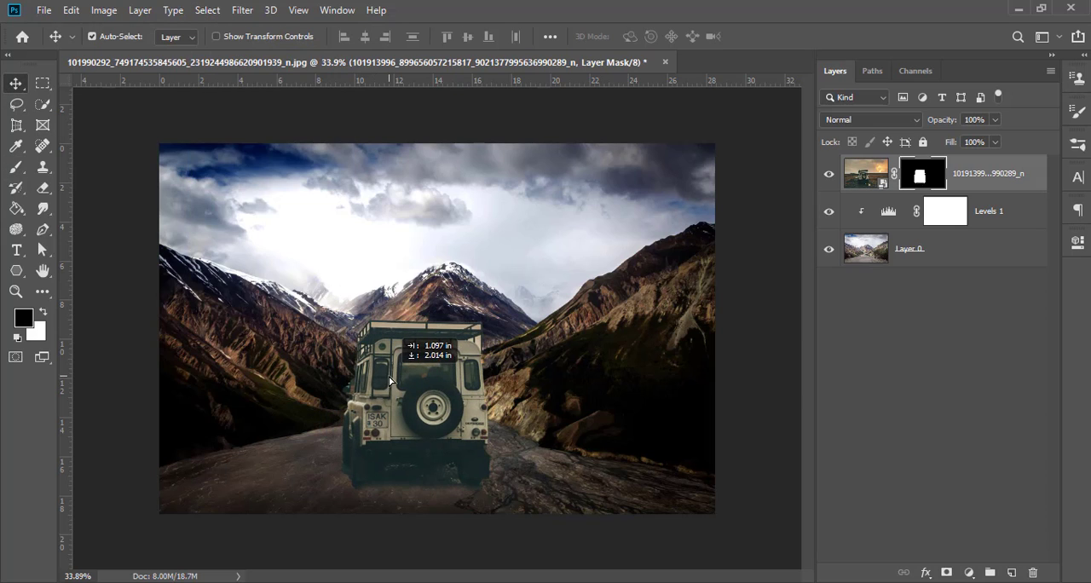
{"action": "left_click", "coordinate": [67, 10]}
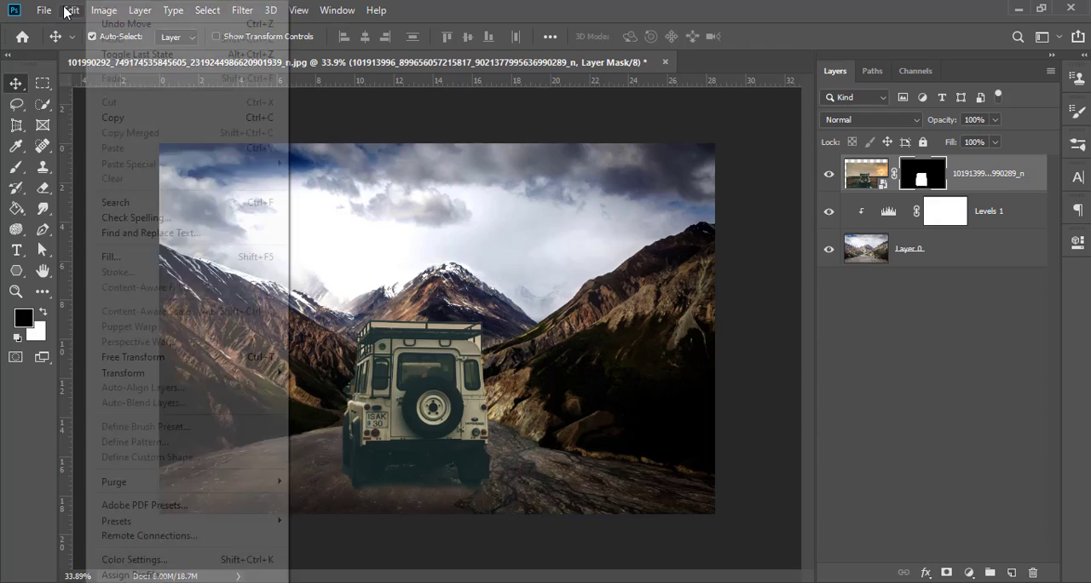
{"action": "mouse_move", "coordinate": [195, 376]}
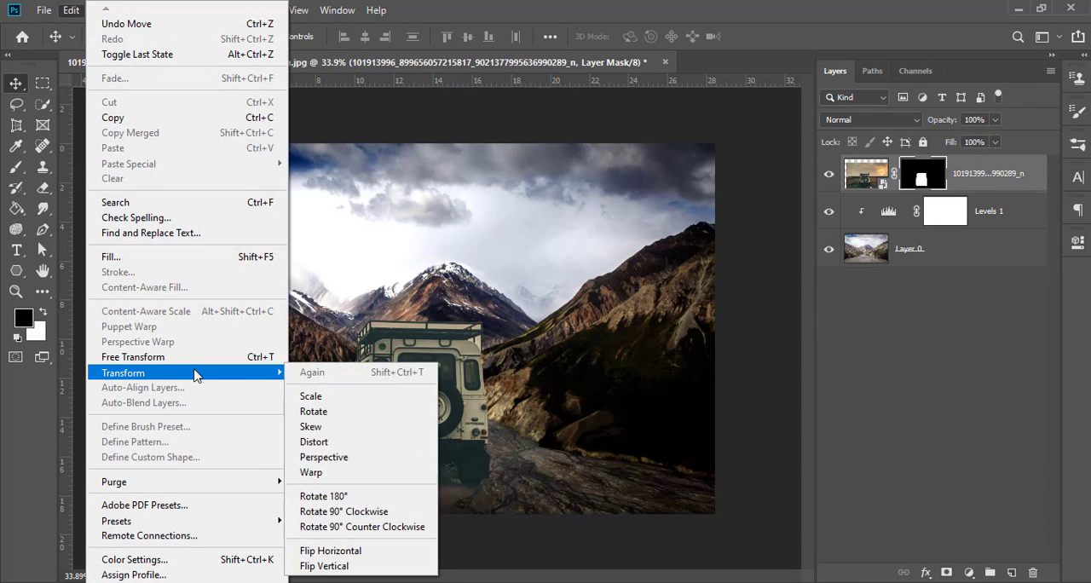
{"action": "left_click", "coordinate": [202, 357]}
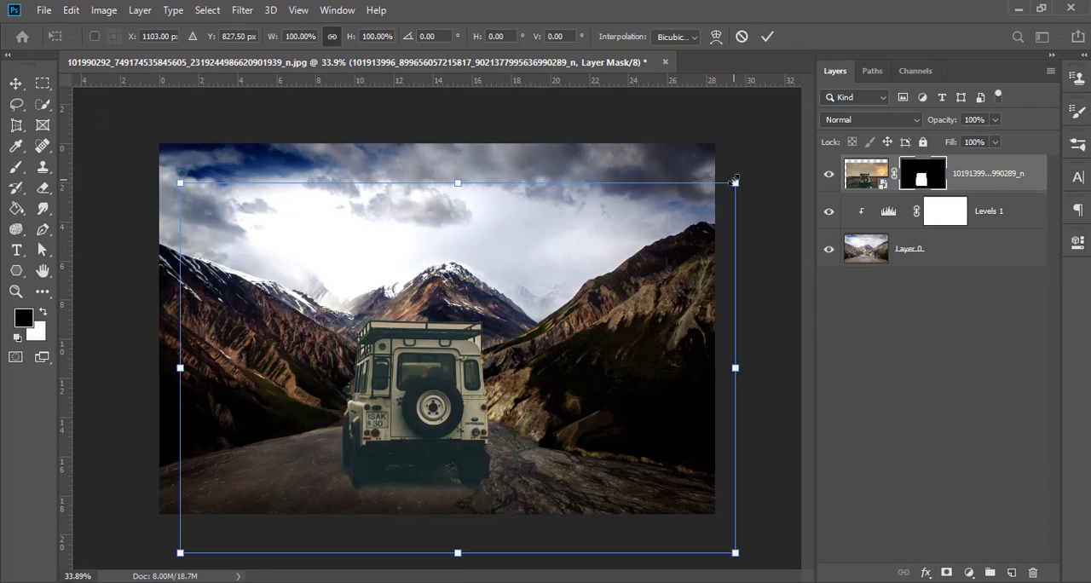
{"action": "left_click_drag", "start_coordinate": [735, 182], "coordinate": [530, 320]}
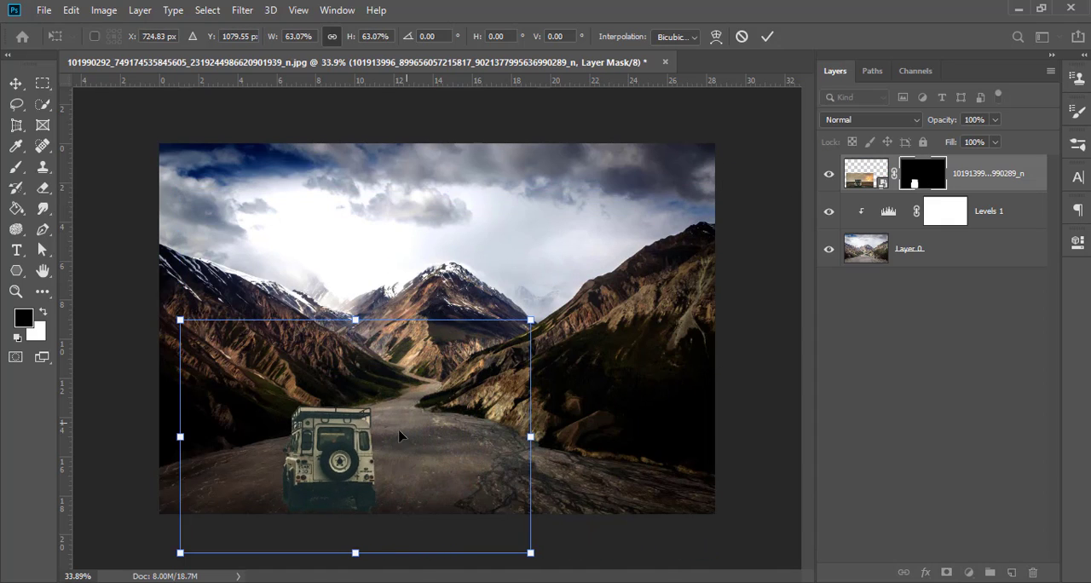
{"action": "left_click_drag", "start_coordinate": [354, 452], "coordinate": [444, 406]}
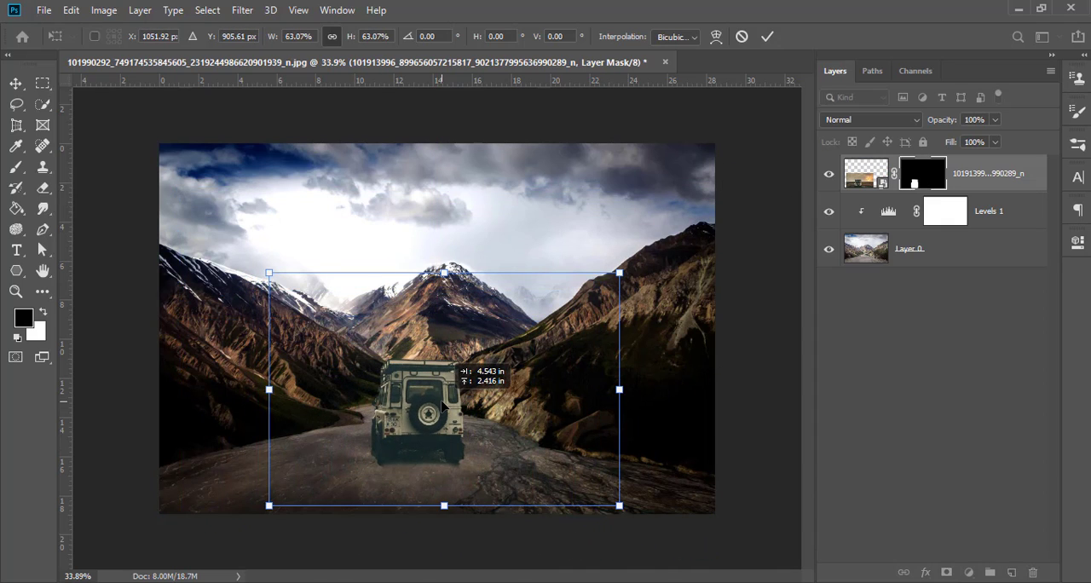
{"action": "left_click_drag", "start_coordinate": [618, 273], "coordinate": [579, 287]}
{"action": "left_click_drag", "start_coordinate": [463, 376], "coordinate": [474, 379]}
{"action": "left_click", "coordinate": [766, 36]}
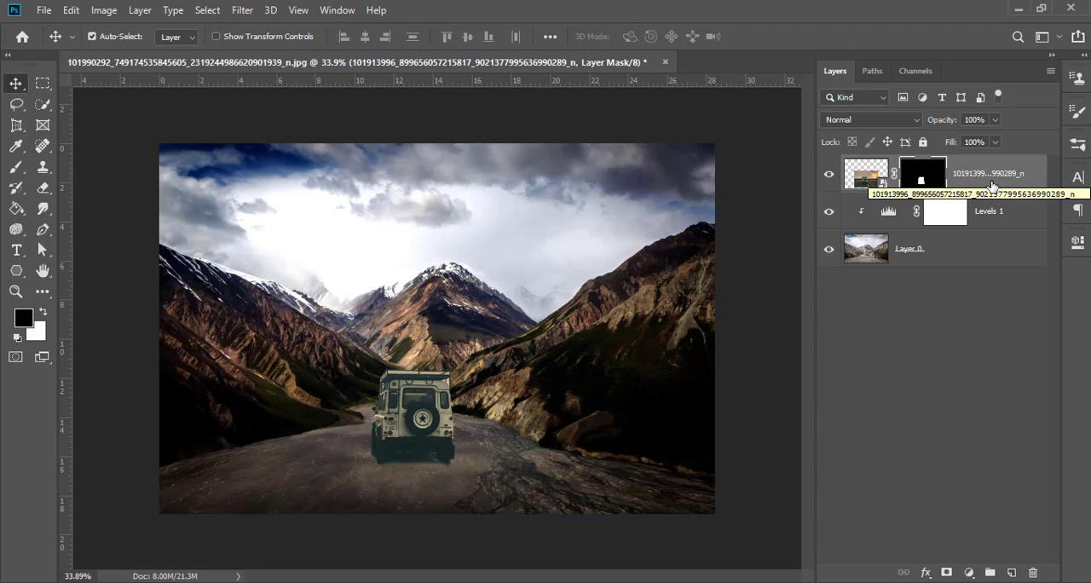
Step: Add a second Levels adjustment above the vehicle layer and clip it to that layer
{"action": "key", "text": "ctrl+2"}
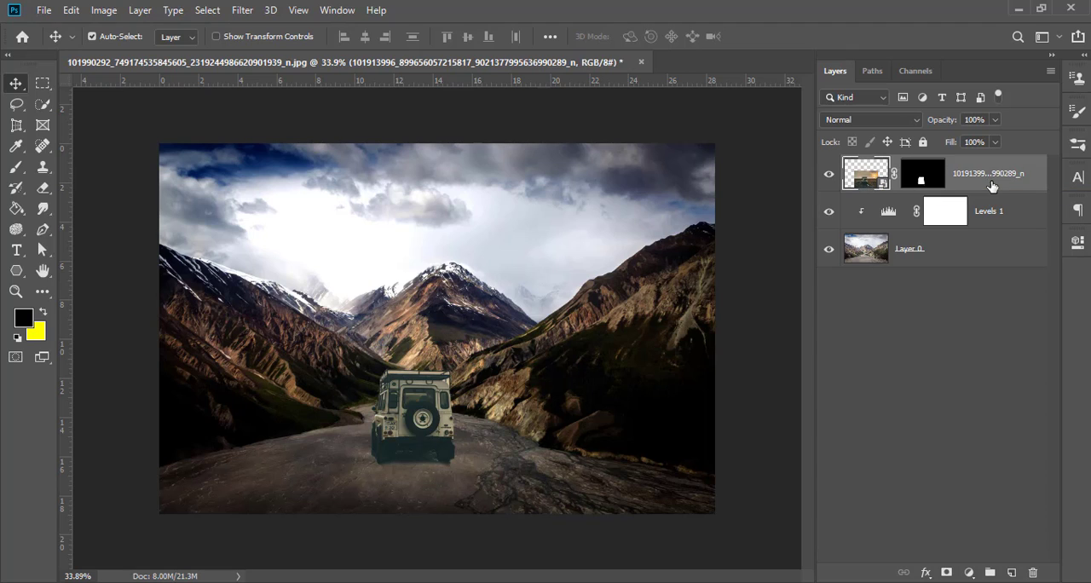
{"action": "left_click", "coordinate": [969, 571]}
{"action": "left_click", "coordinate": [1007, 361]}
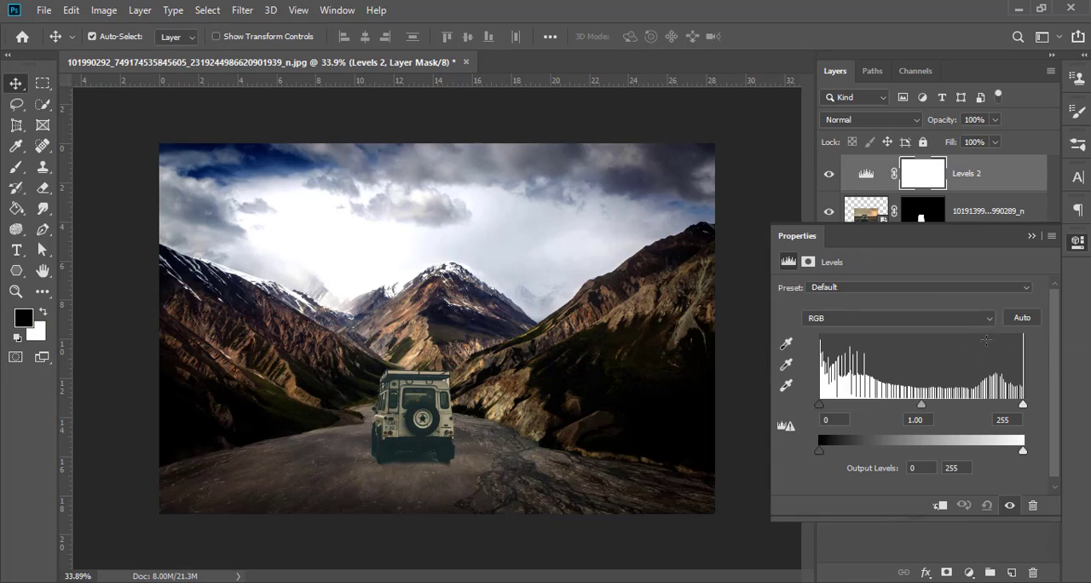
{"action": "left_click", "coordinate": [939, 506]}
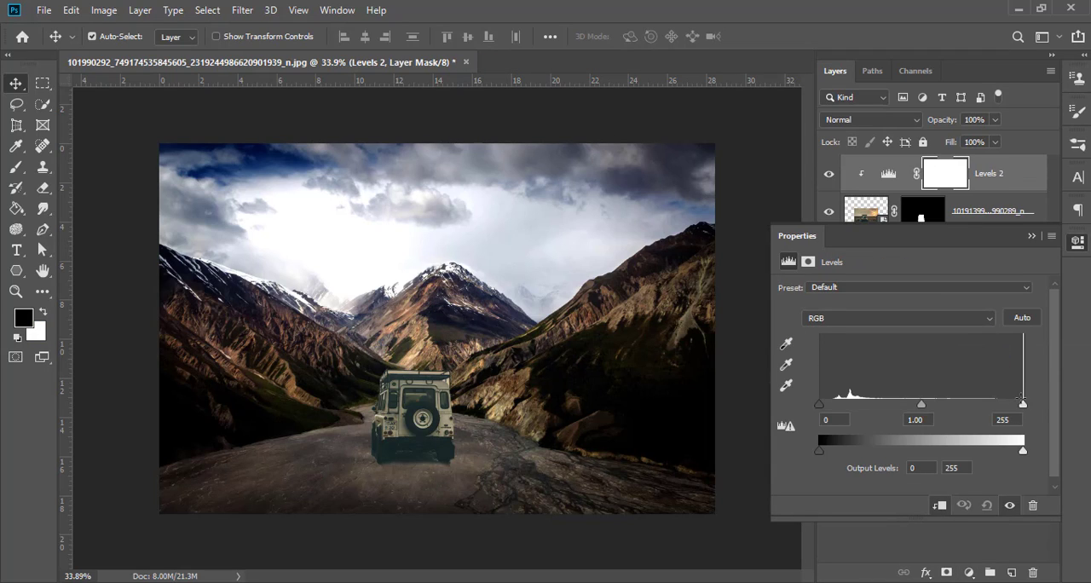
Step: Set the vehicle's Levels inputs to shadows 30, midtones 1.32 and highlights 179, and deselect the layers
{"action": "left_click_drag", "start_coordinate": [1022, 402], "coordinate": [962, 405]}
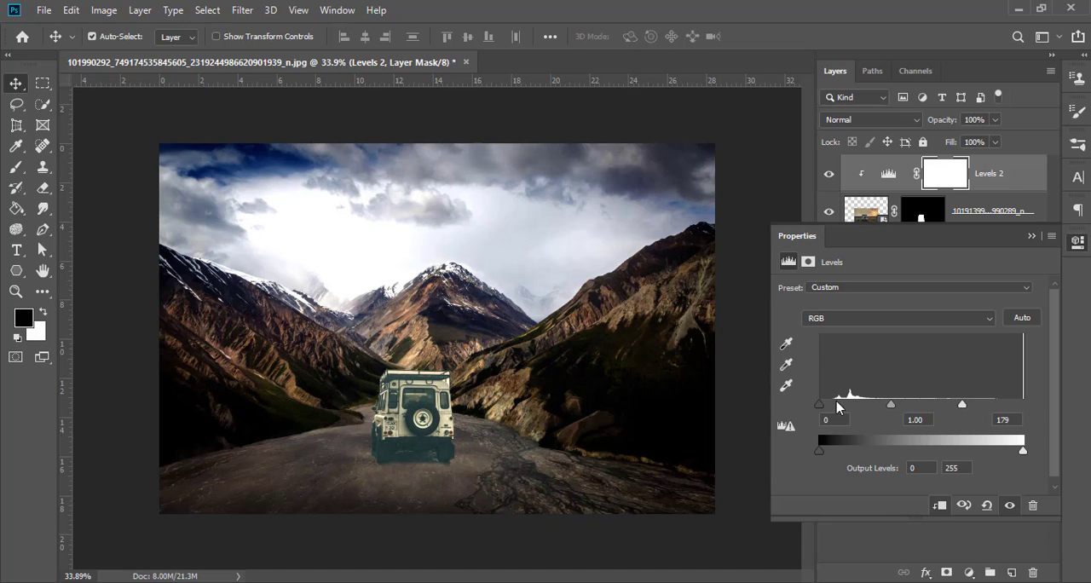
{"action": "left_click_drag", "start_coordinate": [824, 409], "coordinate": [892, 406]}
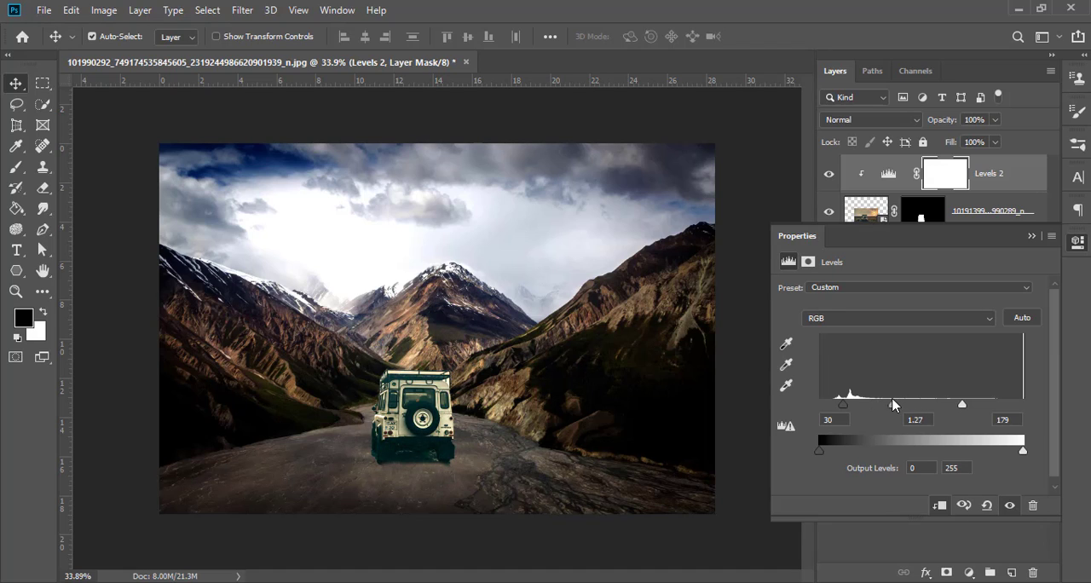
{"action": "left_click", "coordinate": [1031, 236]}
{"action": "left_click", "coordinate": [982, 354]}
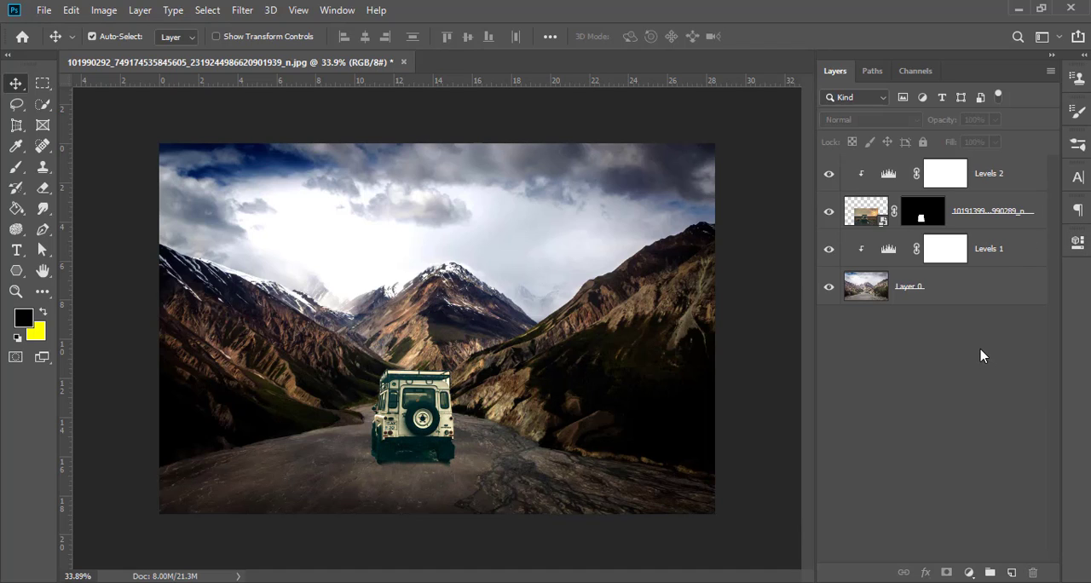
Step: Place the orange cloud photo from the photo folder into the composite and stretch it vertically to fill the canvas
{"action": "left_click", "coordinate": [165, 581]}
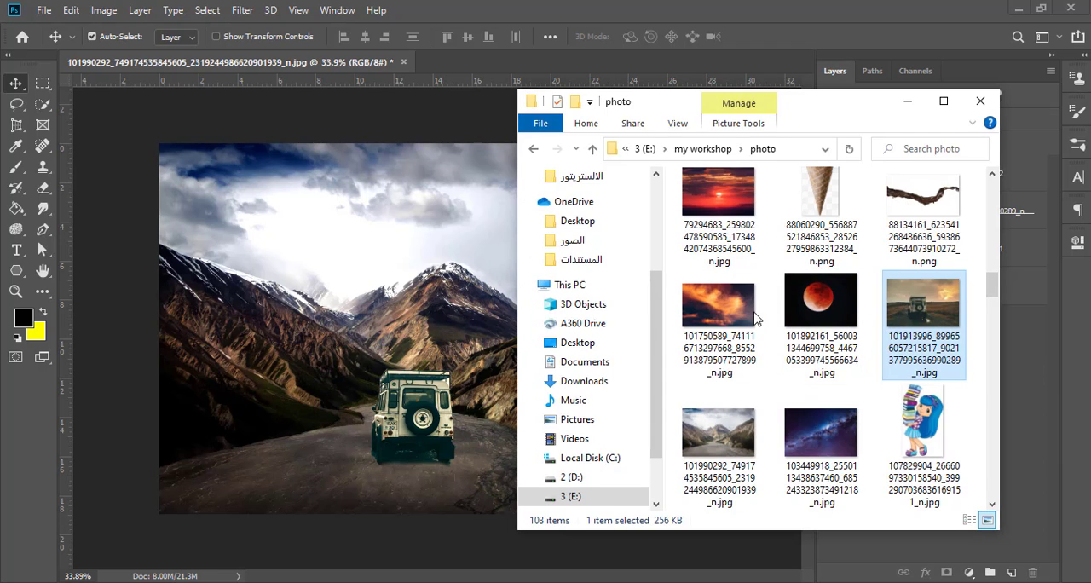
{"action": "left_click_drag", "start_coordinate": [755, 314], "coordinate": [441, 344]}
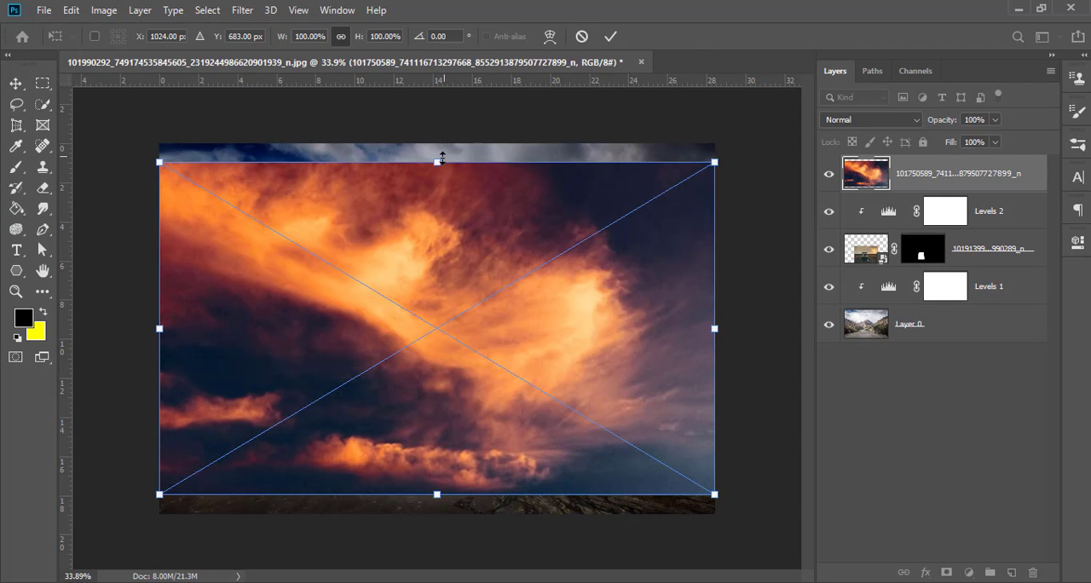
{"action": "left_click_drag", "start_coordinate": [437, 163], "coordinate": [436, 143]}
{"action": "left_click_drag", "start_coordinate": [436, 494], "coordinate": [437, 514]}
{"action": "left_click", "coordinate": [610, 37]}
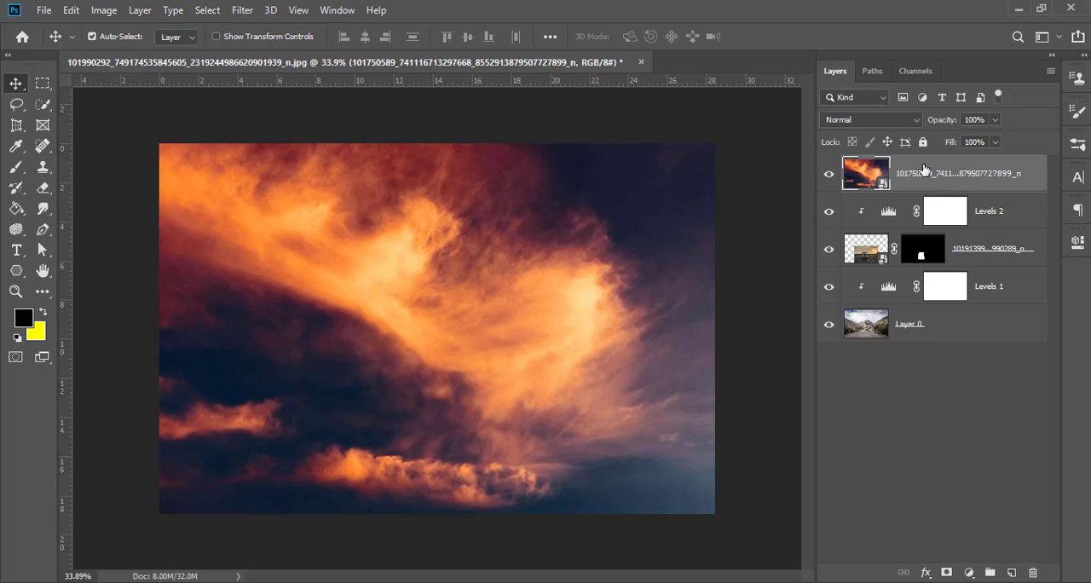
Step: Set the orange cloud layer's blend mode to Overlay and add a Levels adjustment clipped to it
{"action": "left_click", "coordinate": [909, 123]}
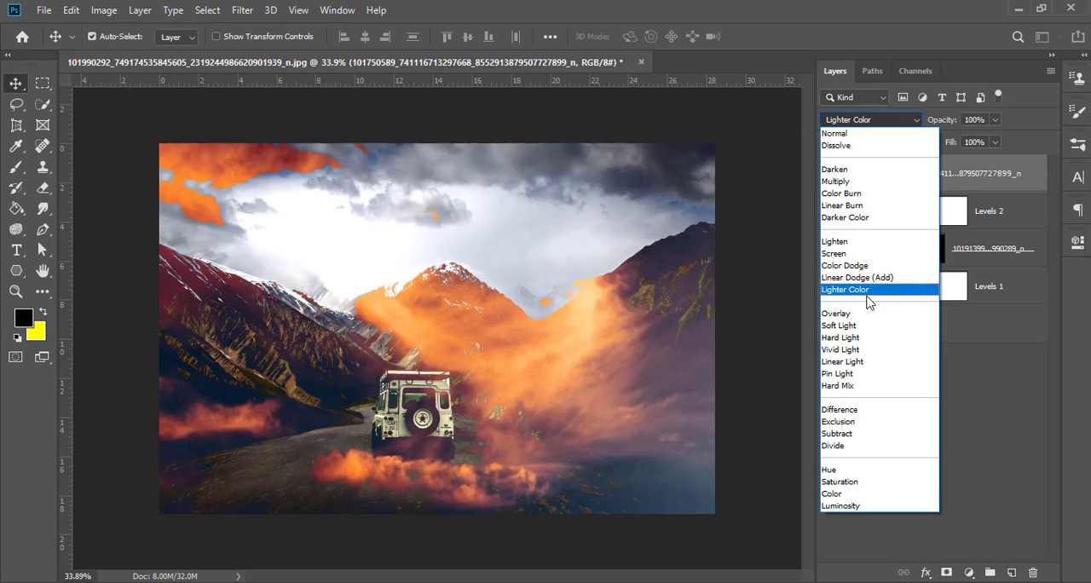
{"action": "left_click", "coordinate": [868, 315]}
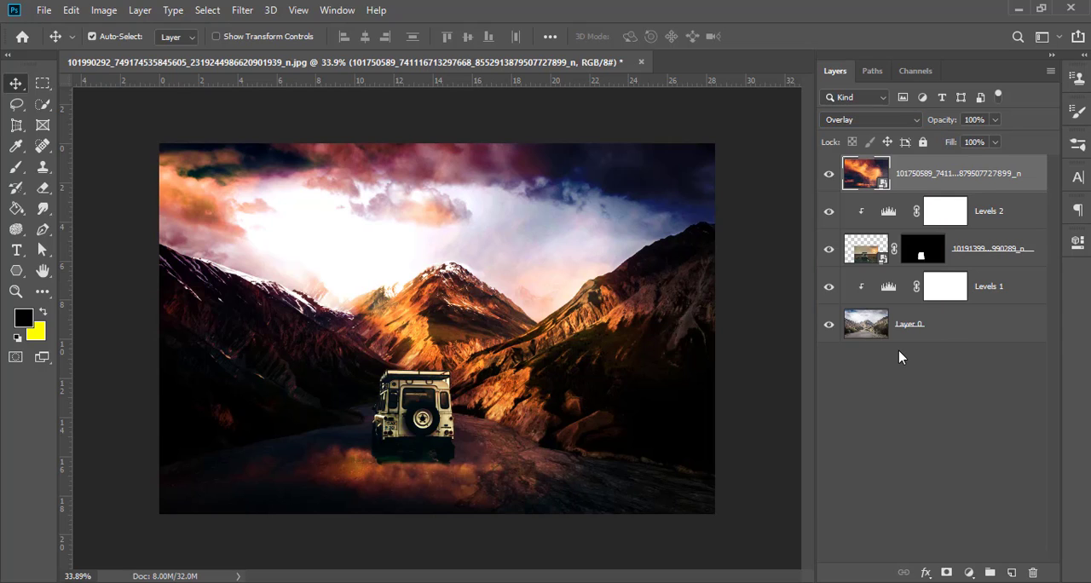
{"action": "left_click", "coordinate": [969, 572]}
{"action": "left_click", "coordinate": [992, 352]}
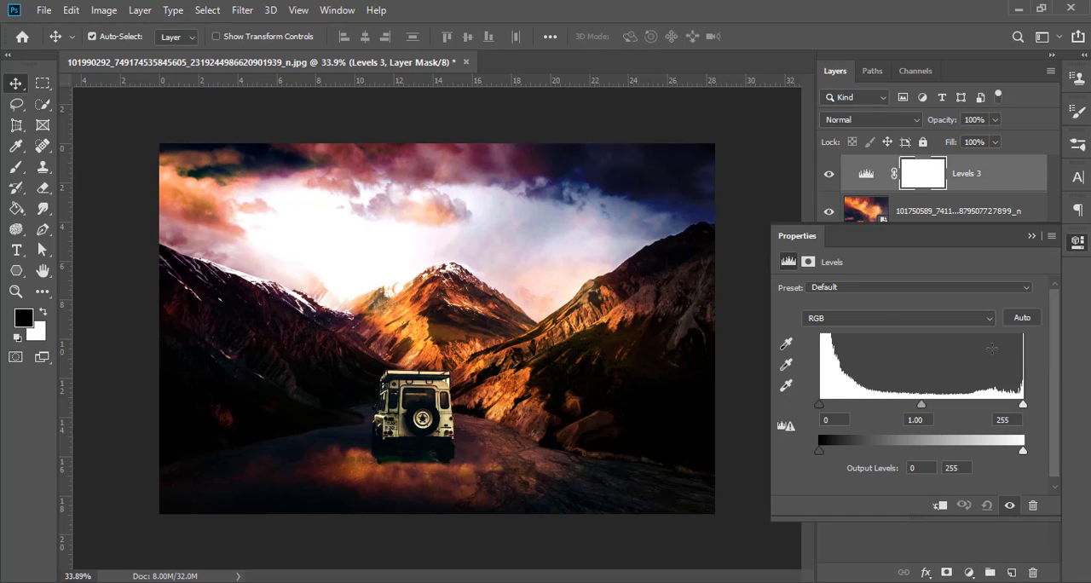
{"action": "left_click", "coordinate": [939, 505]}
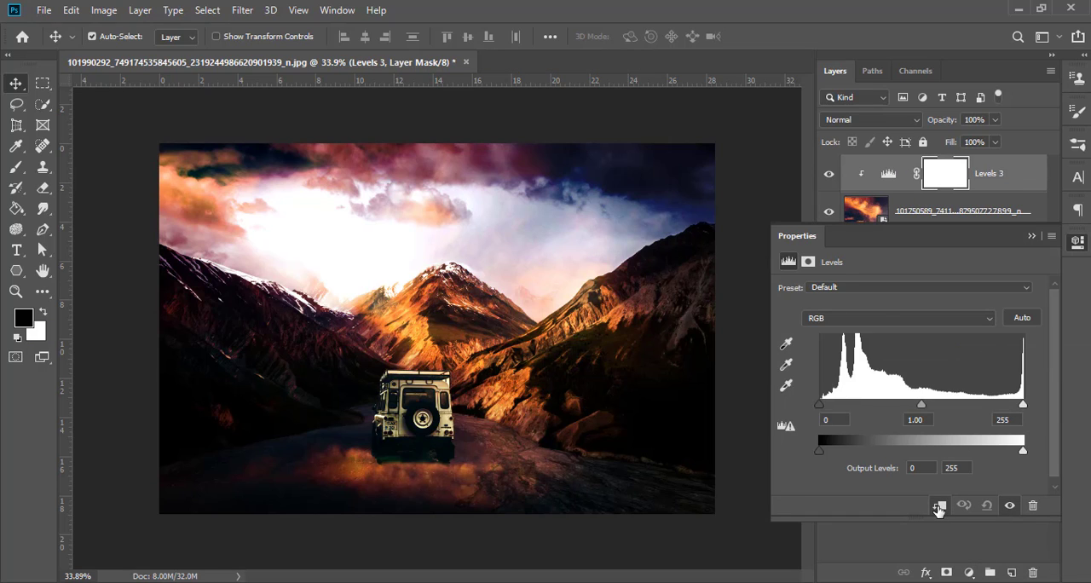
Step: Set the cloud layer's Levels inputs to midtones 1.62 and highlights 133, keeping shadows at 0
{"action": "left_click_drag", "start_coordinate": [1022, 404], "coordinate": [962, 404]}
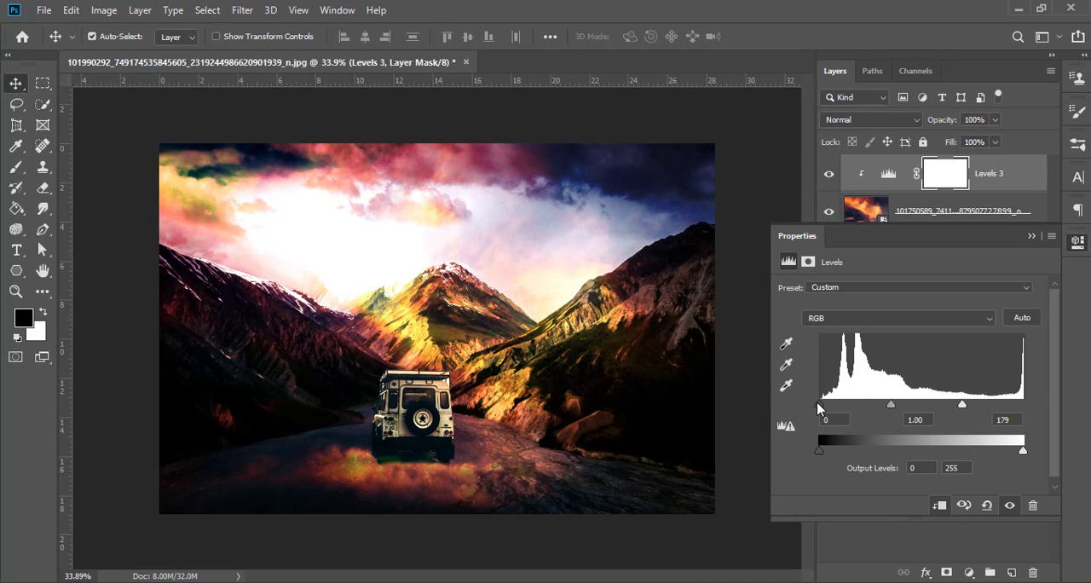
{"action": "mouse_move", "coordinate": [821, 404]}
{"action": "left_mouse_down"}
{"action": "mouse_move", "coordinate": [847, 404]}
{"action": "mouse_move", "coordinate": [818, 404]}
{"action": "left_mouse_up"}
{"action": "left_click_drag", "start_coordinate": [890, 405], "coordinate": [856, 404]}
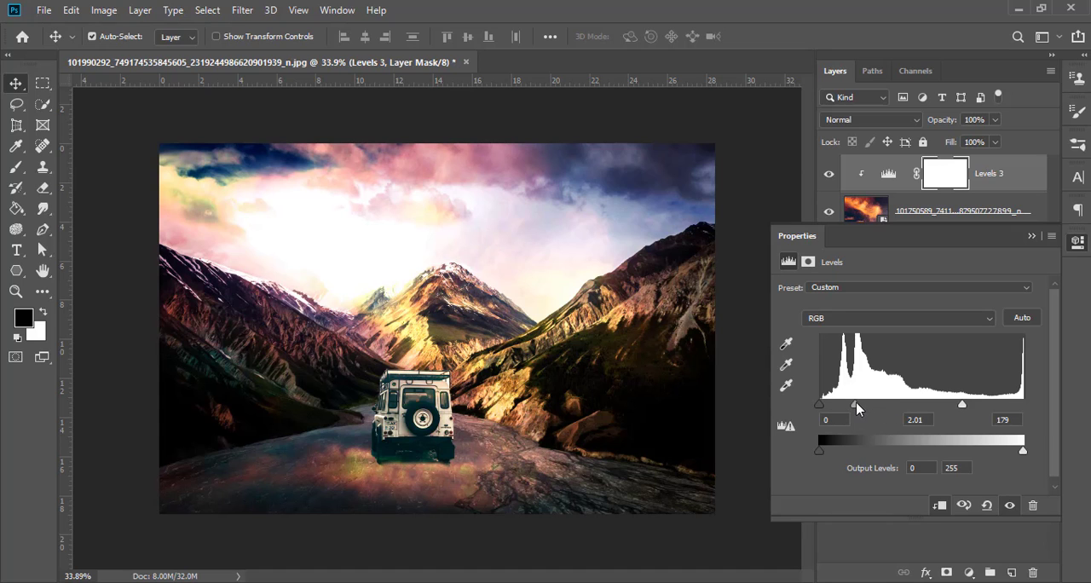
{"action": "mouse_move", "coordinate": [856, 404]}
{"action": "left_mouse_down"}
{"action": "mouse_move", "coordinate": [1034, 400]}
{"action": "mouse_move", "coordinate": [863, 407]}
{"action": "left_mouse_up"}
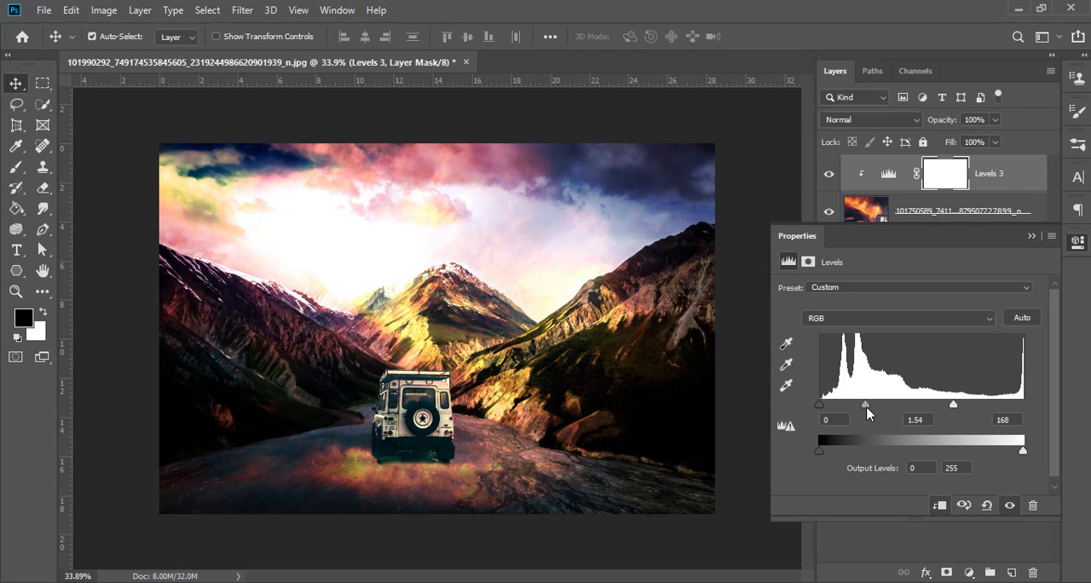
{"action": "left_click_drag", "start_coordinate": [953, 404], "coordinate": [921, 406]}
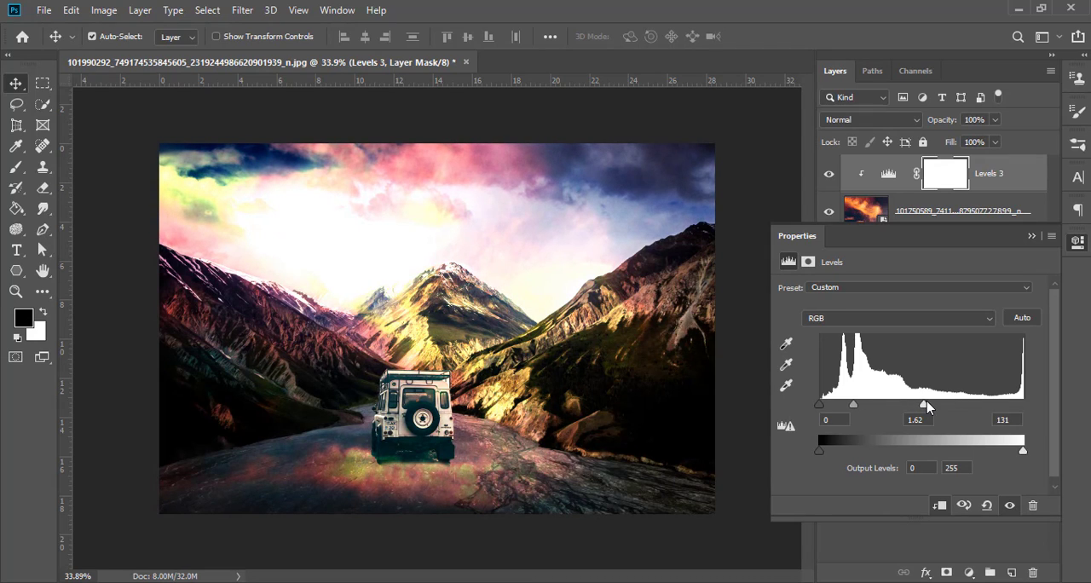
{"action": "left_click", "coordinate": [1032, 235]}
Step: Add a Curves adjustment clipped to the cloud layer, bend its RGB curve upward with two points to brighten it, and deselect the layers
{"action": "left_click", "coordinate": [968, 572]}
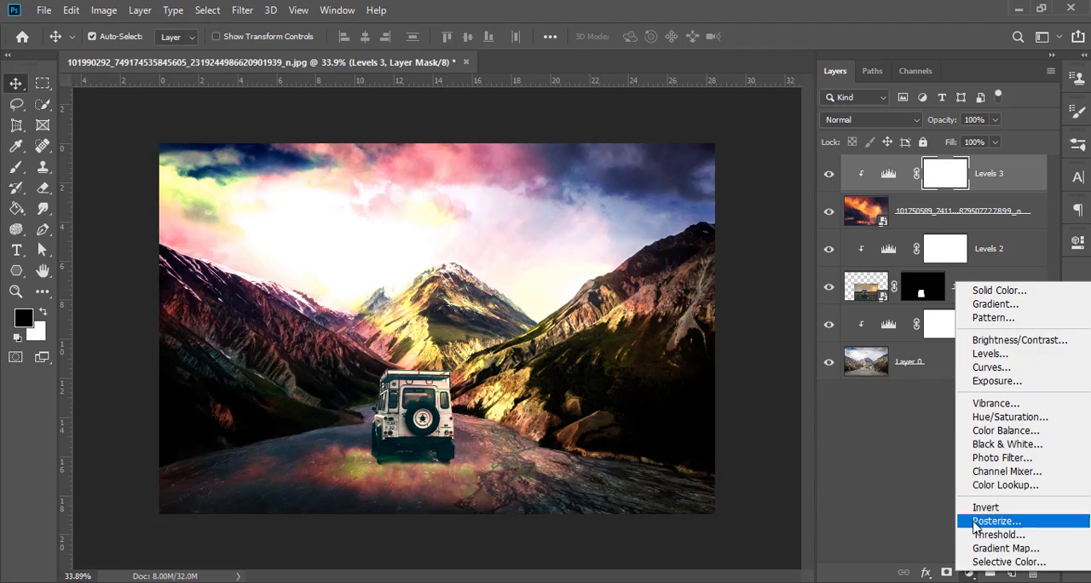
{"action": "left_click", "coordinate": [991, 368]}
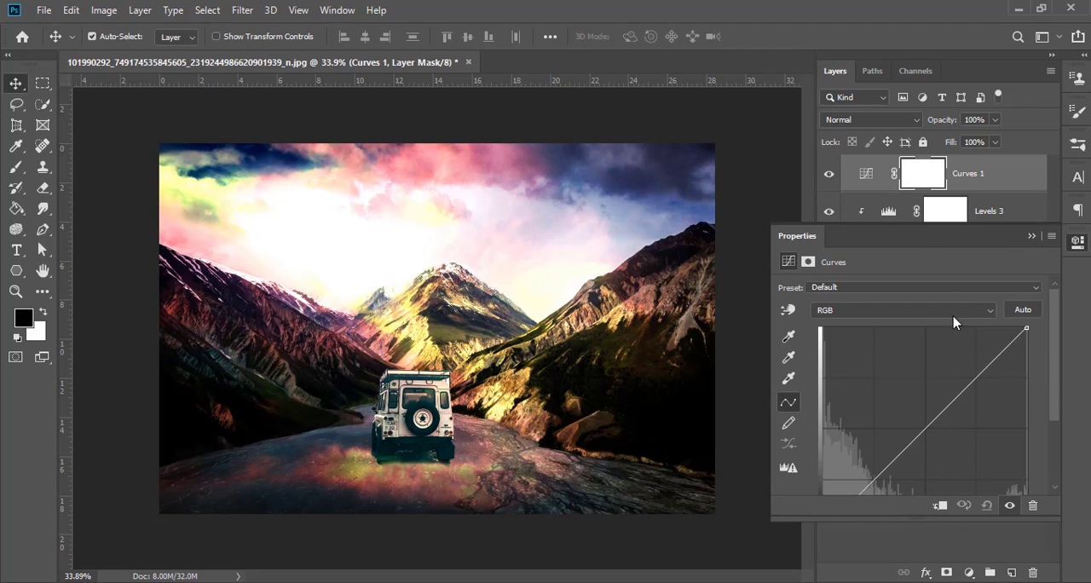
{"action": "left_click", "coordinate": [940, 505]}
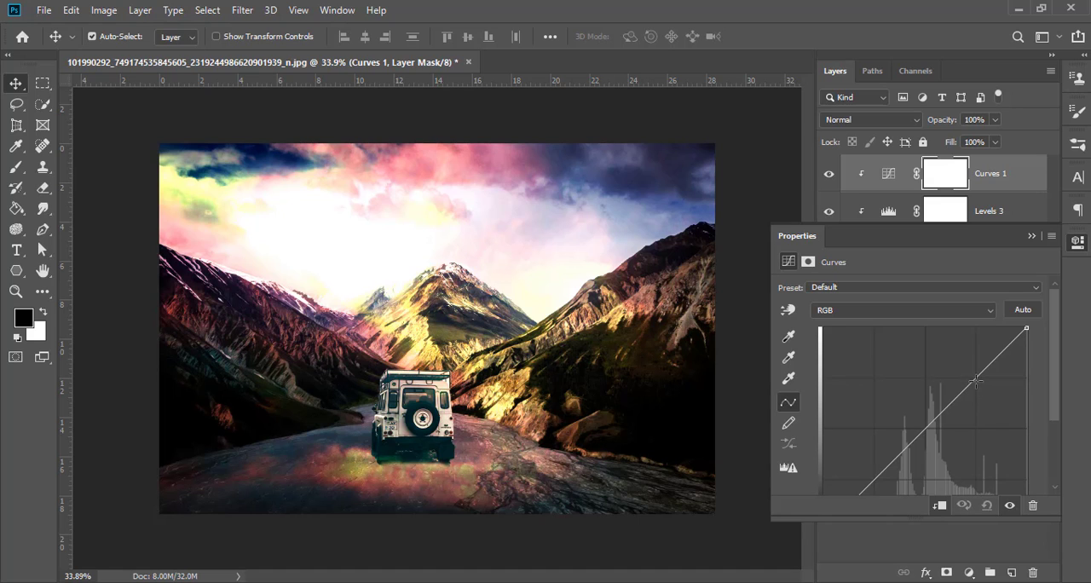
{"action": "left_click_drag", "start_coordinate": [975, 381], "coordinate": [928, 355]}
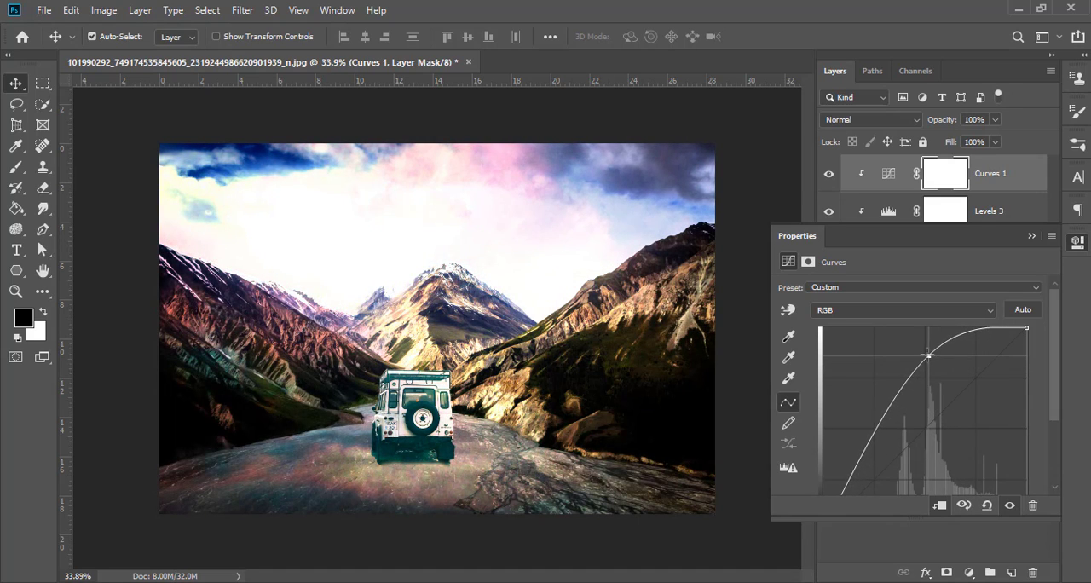
{"action": "mouse_move", "coordinate": [888, 414]}
{"action": "left_mouse_down"}
{"action": "mouse_move", "coordinate": [903, 424]}
{"action": "mouse_move", "coordinate": [896, 416]}
{"action": "left_mouse_up"}
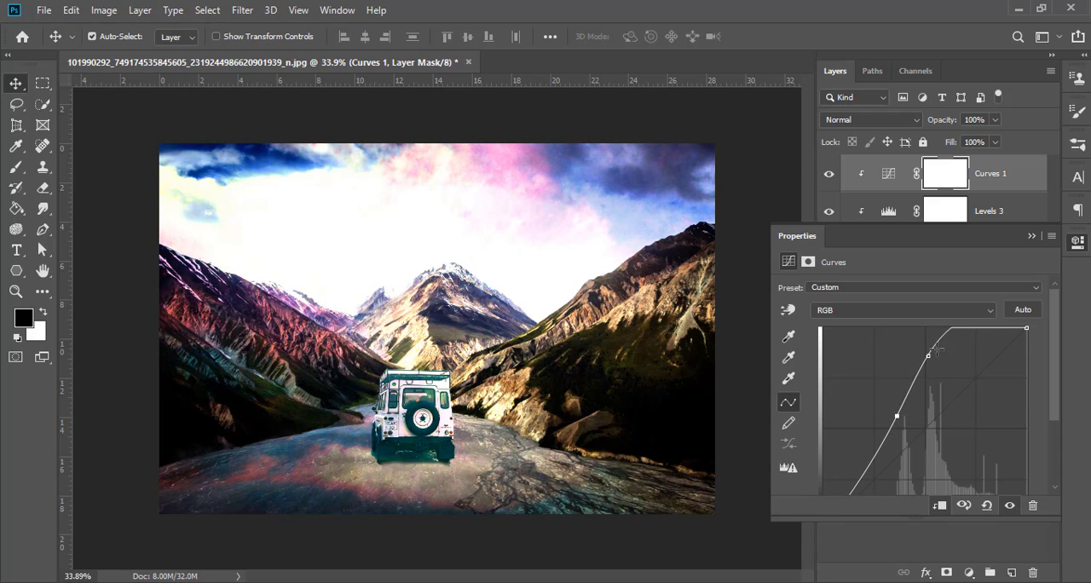
{"action": "left_click_drag", "start_coordinate": [929, 354], "coordinate": [930, 386]}
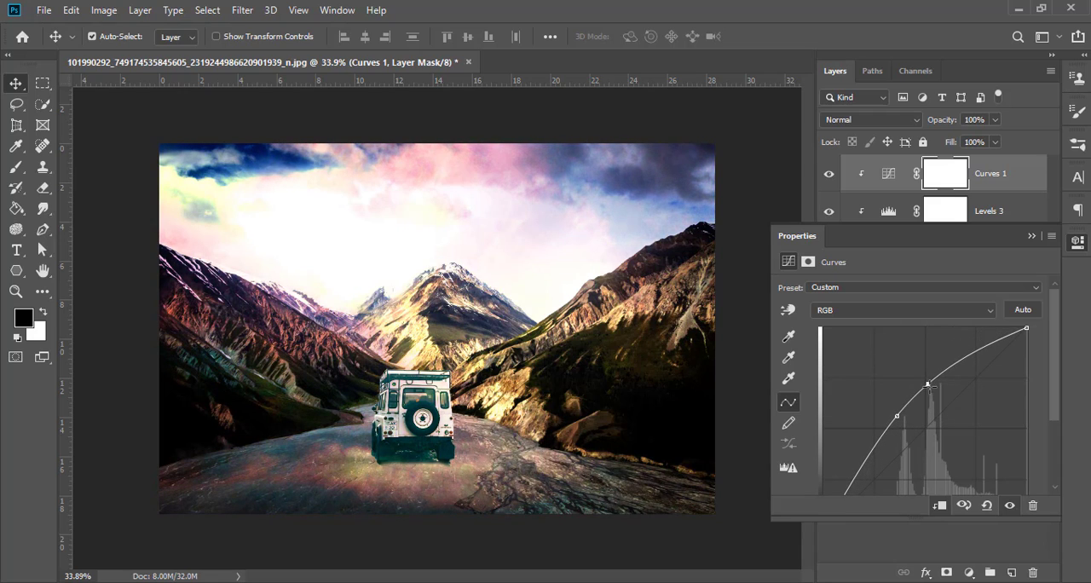
{"action": "left_click", "coordinate": [1031, 236]}
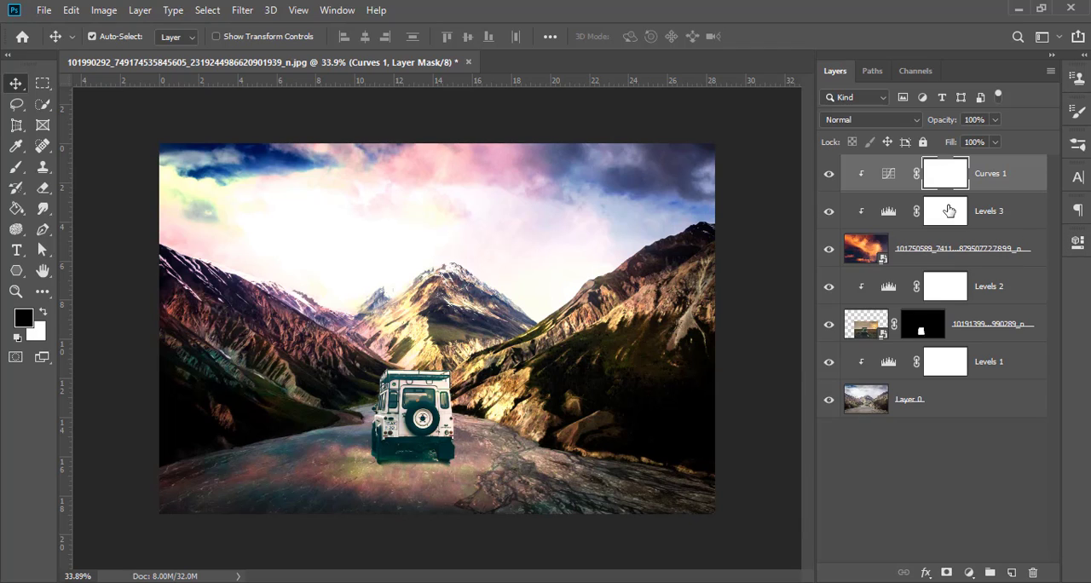
{"action": "left_click", "coordinate": [946, 499]}
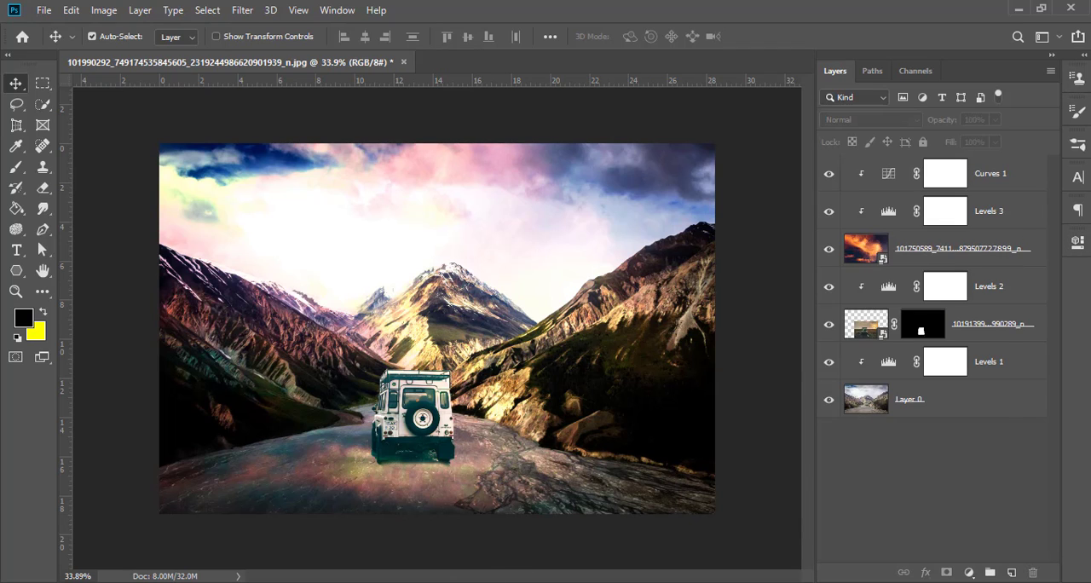
Step: Place the Milky Way photo from the photo folder at full canvas size and move its layer directly below the orange cloud layer
{"action": "key", "text": "alt+Tab"}
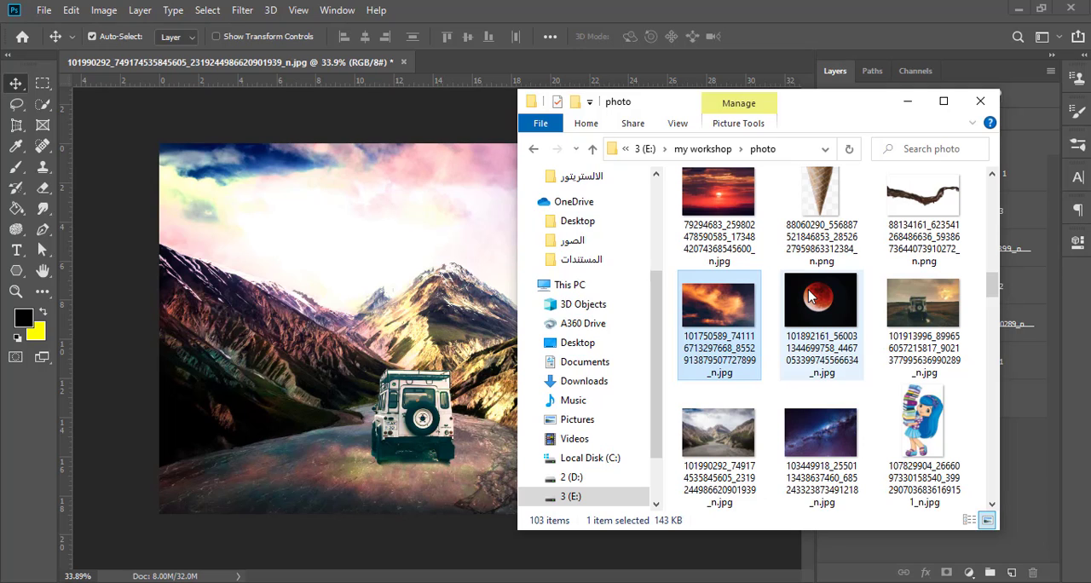
{"action": "left_click_drag", "start_coordinate": [820, 435], "coordinate": [469, 379]}
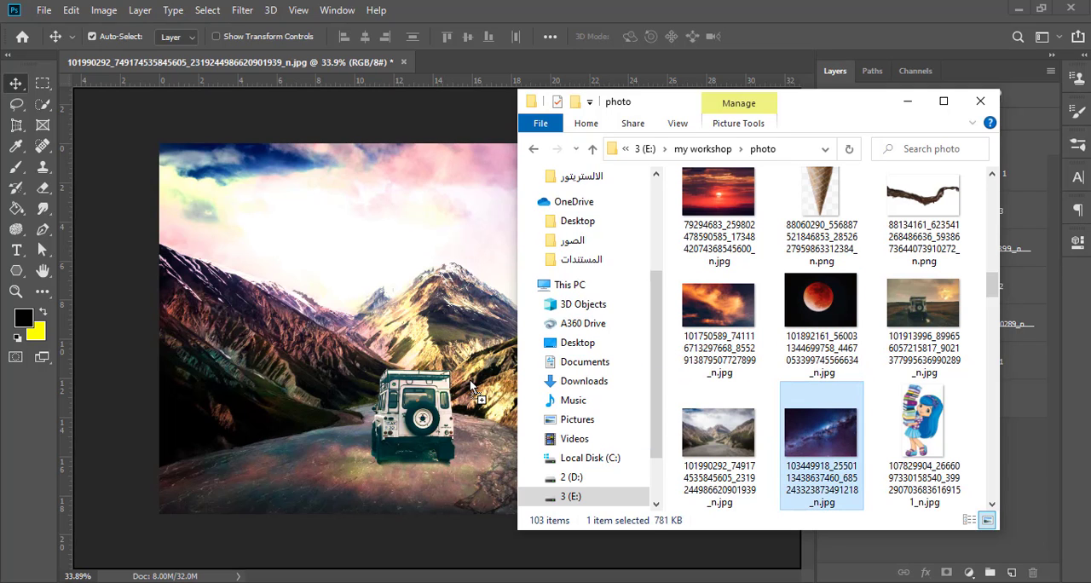
{"action": "left_click_drag", "start_coordinate": [451, 341], "coordinate": [451, 344]}
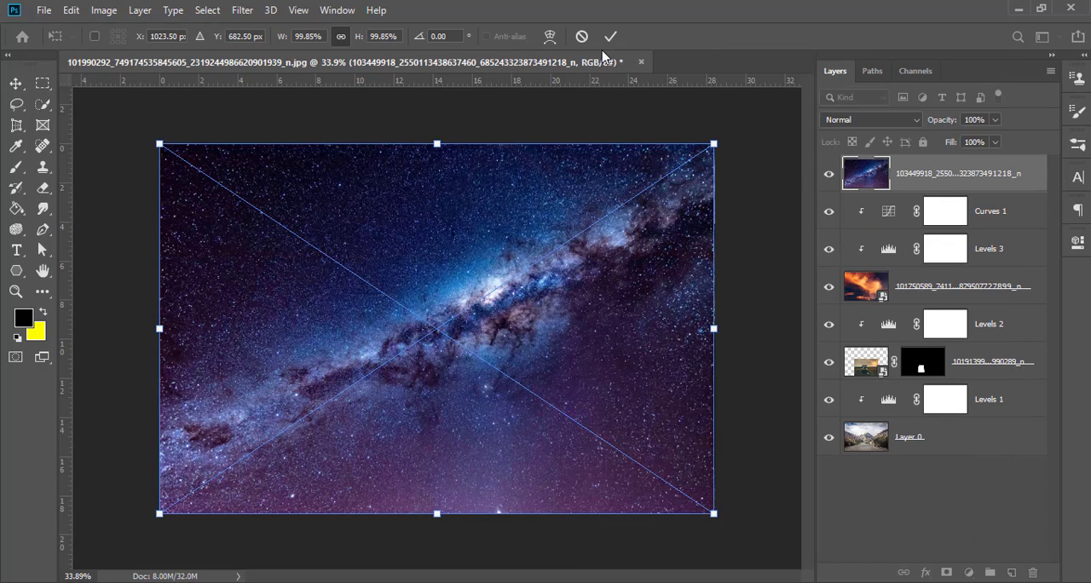
{"action": "left_click", "coordinate": [610, 37]}
{"action": "left_click_drag", "start_coordinate": [917, 170], "coordinate": [909, 300]}
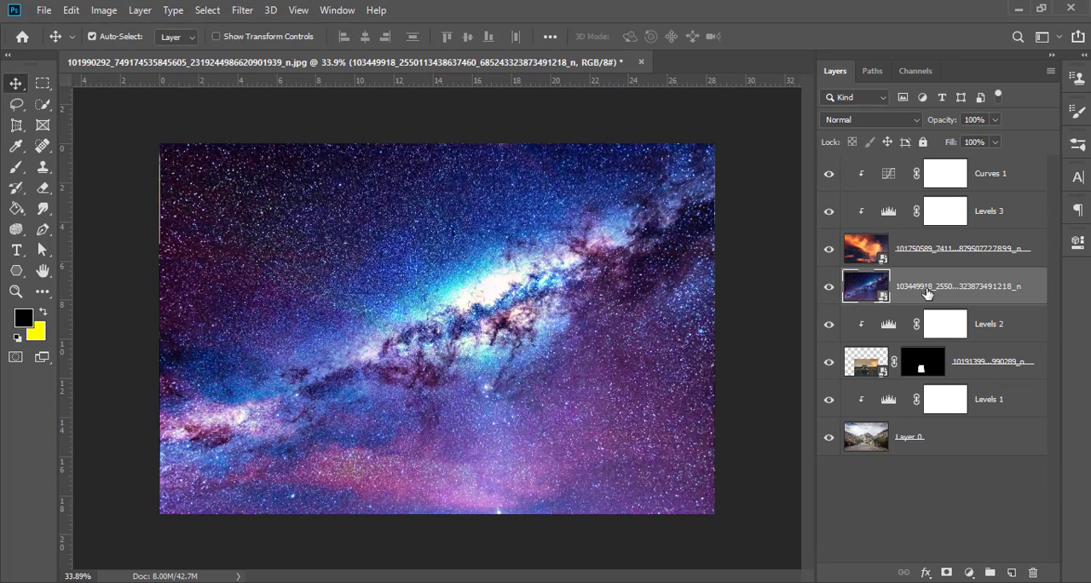
Step: Set the Milky Way layer's blend mode to Hue and add a Levels adjustment clipped to it
{"action": "left_click", "coordinate": [889, 122]}
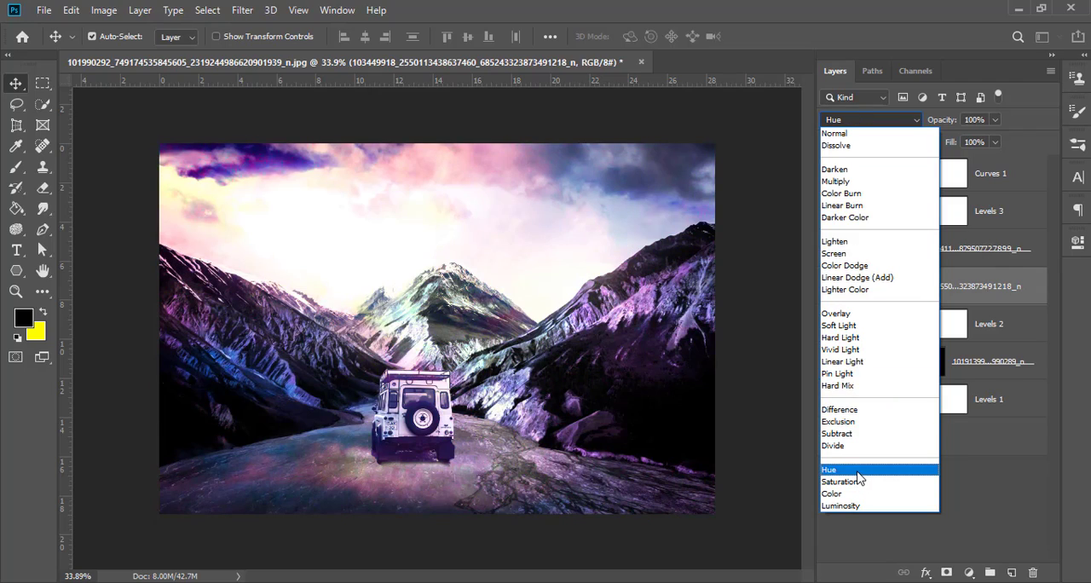
{"action": "left_click", "coordinate": [857, 472]}
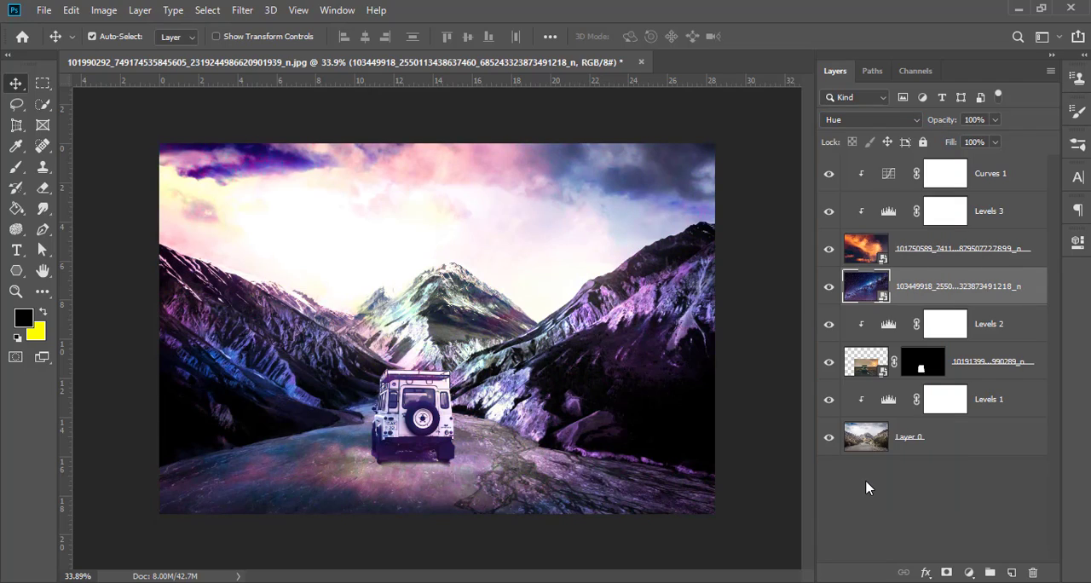
{"action": "left_click", "coordinate": [968, 571]}
{"action": "left_click", "coordinate": [988, 358]}
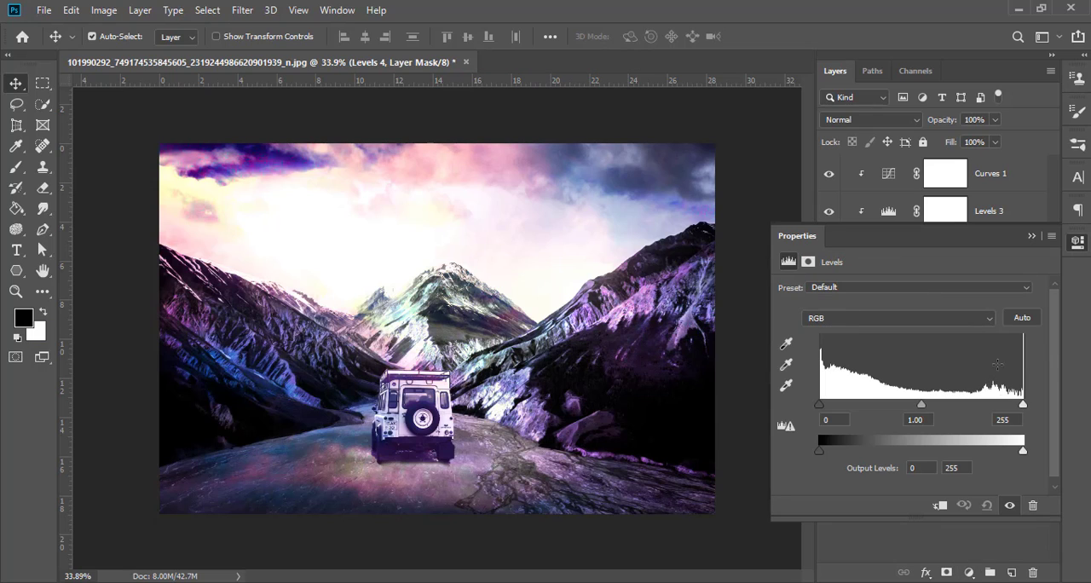
{"action": "left_click", "coordinate": [935, 508]}
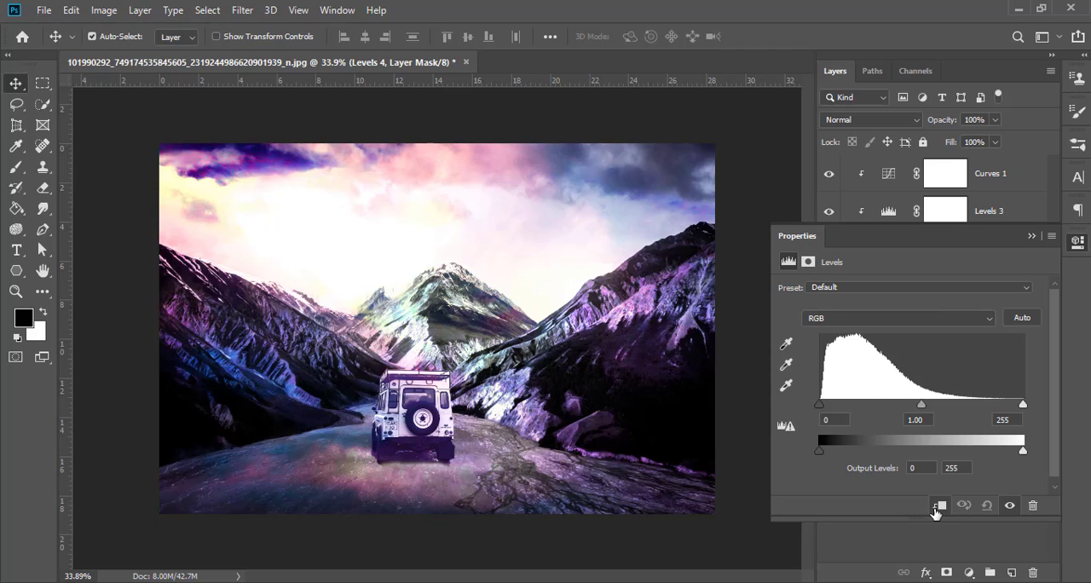
Step: Set the Milky Way layer's Levels highlights to 223 and strongly raise its shadows input
{"action": "left_click_drag", "start_coordinate": [1022, 406], "coordinate": [997, 404]}
{"action": "left_click_drag", "start_coordinate": [935, 243], "coordinate": [686, 226]}
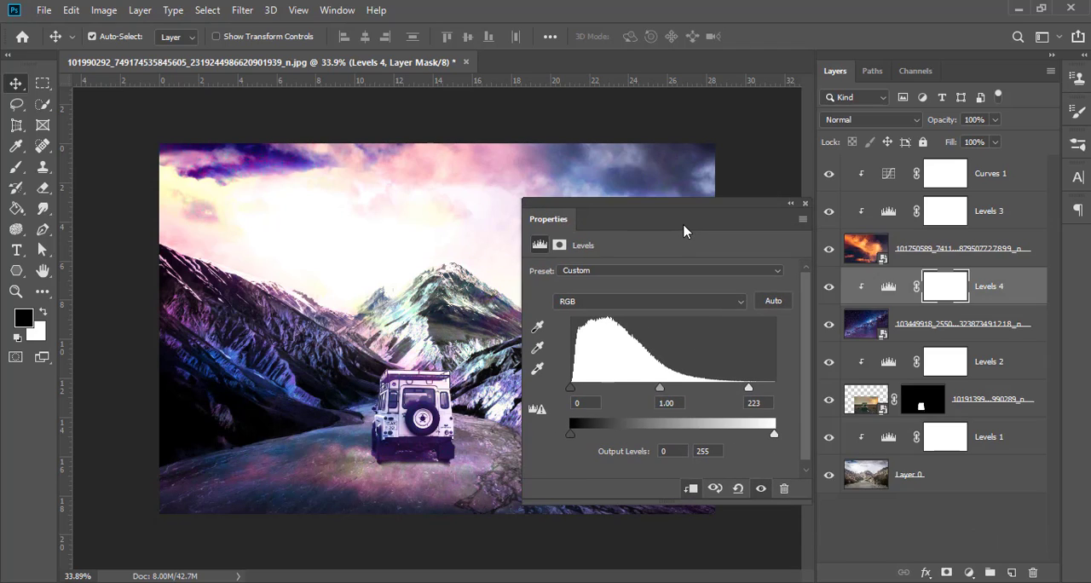
{"action": "left_click", "coordinate": [891, 306], "text": "alt"}
{"action": "left_click", "coordinate": [891, 306], "text": "alt"}
{"action": "left_click_drag", "start_coordinate": [570, 391], "coordinate": [712, 390]}
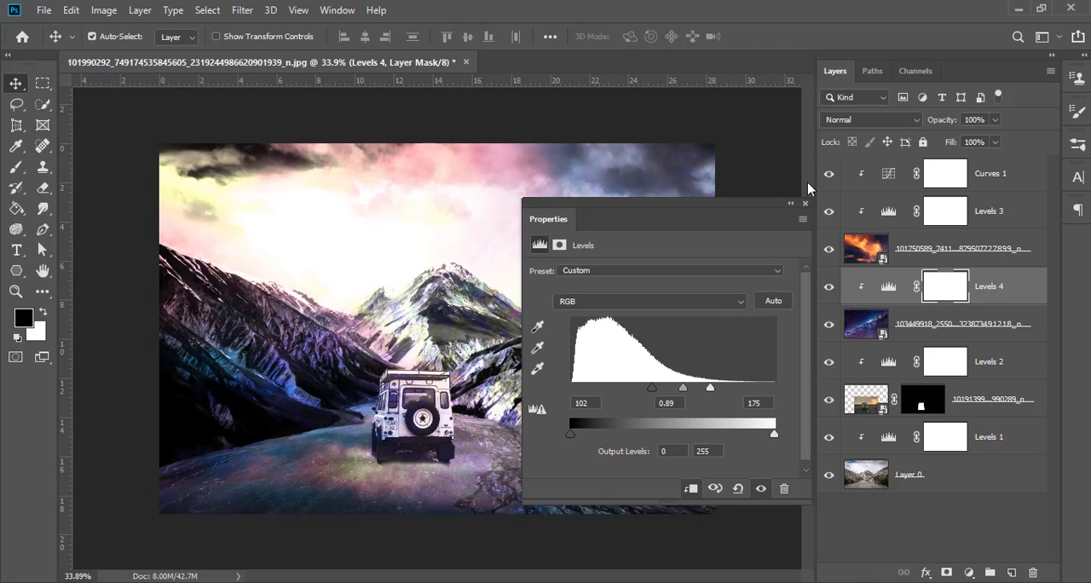
{"action": "left_click", "coordinate": [789, 203]}
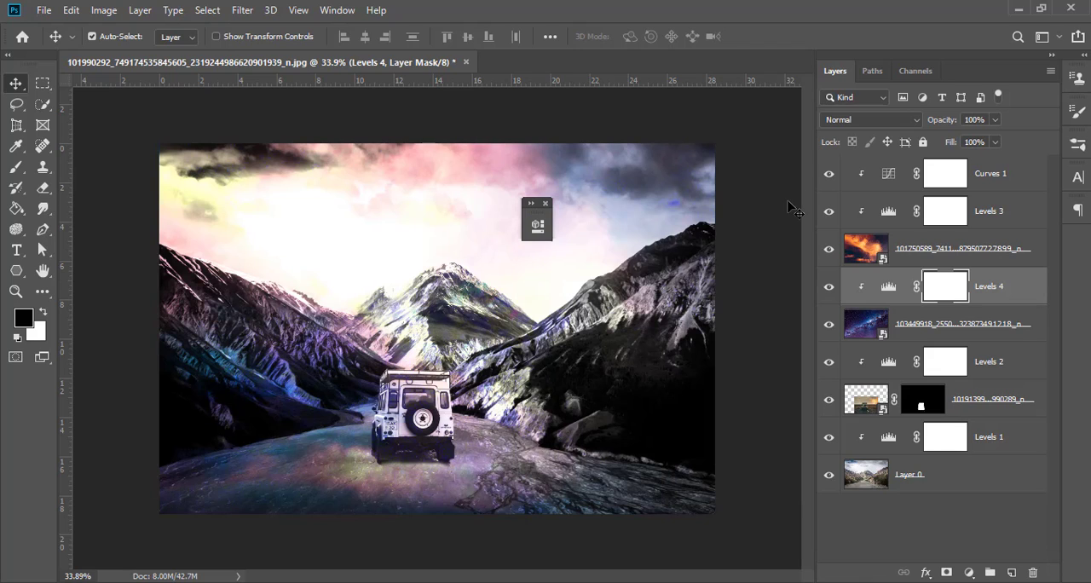
Step: Move the Milky Way layer and its Levels adjustment beneath the valley photo Layer 0, redock the floating Properties, and deselect the layers
{"action": "left_click", "coordinate": [909, 328]}
{"action": "left_click", "coordinate": [995, 294], "text": "shift"}
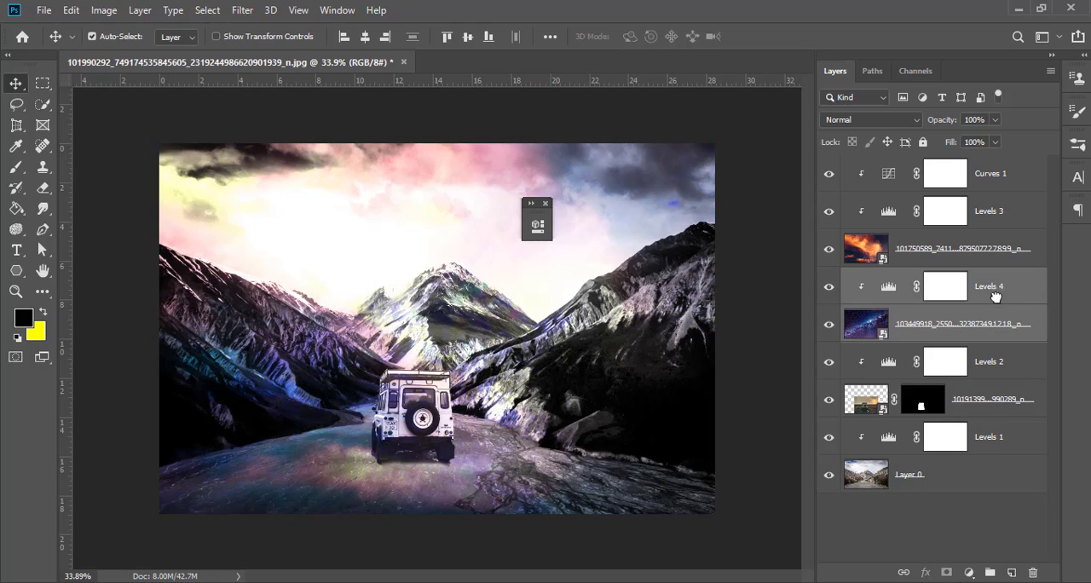
{"action": "left_click_drag", "start_coordinate": [995, 293], "coordinate": [980, 479]}
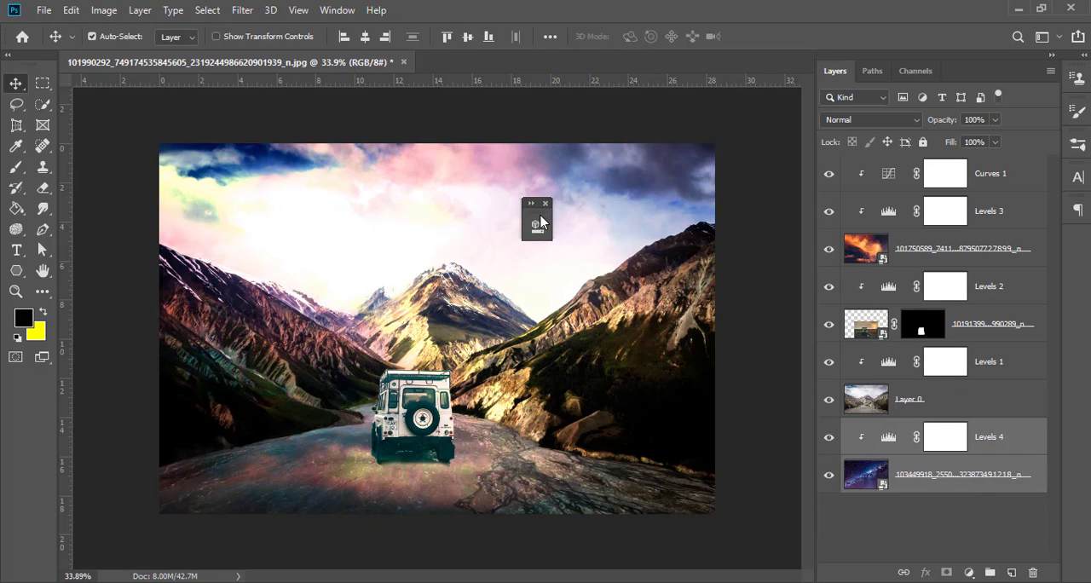
{"action": "left_click_drag", "start_coordinate": [540, 220], "coordinate": [1073, 257]}
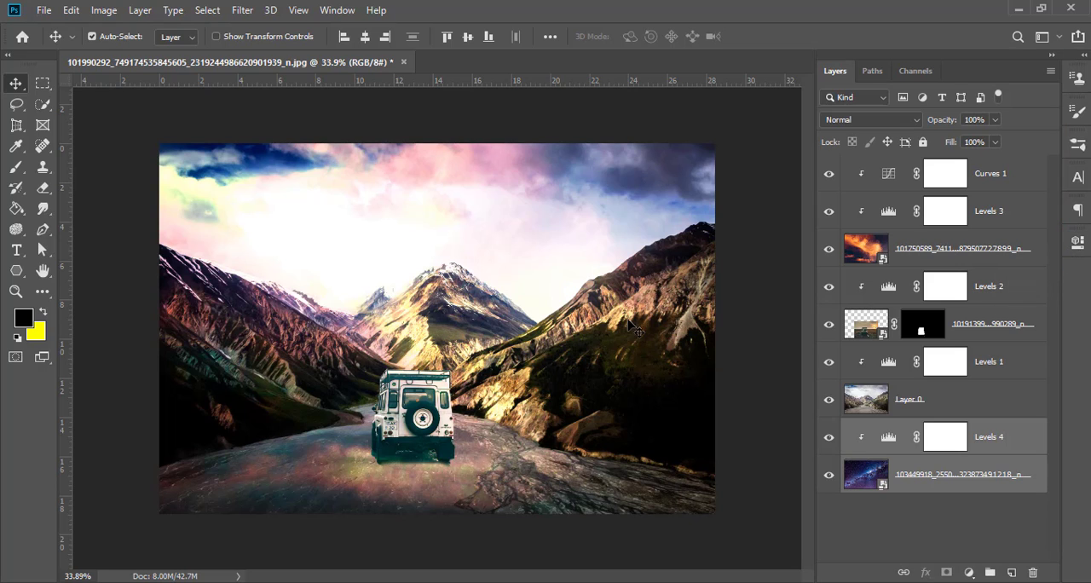
{"action": "left_click", "coordinate": [853, 542]}
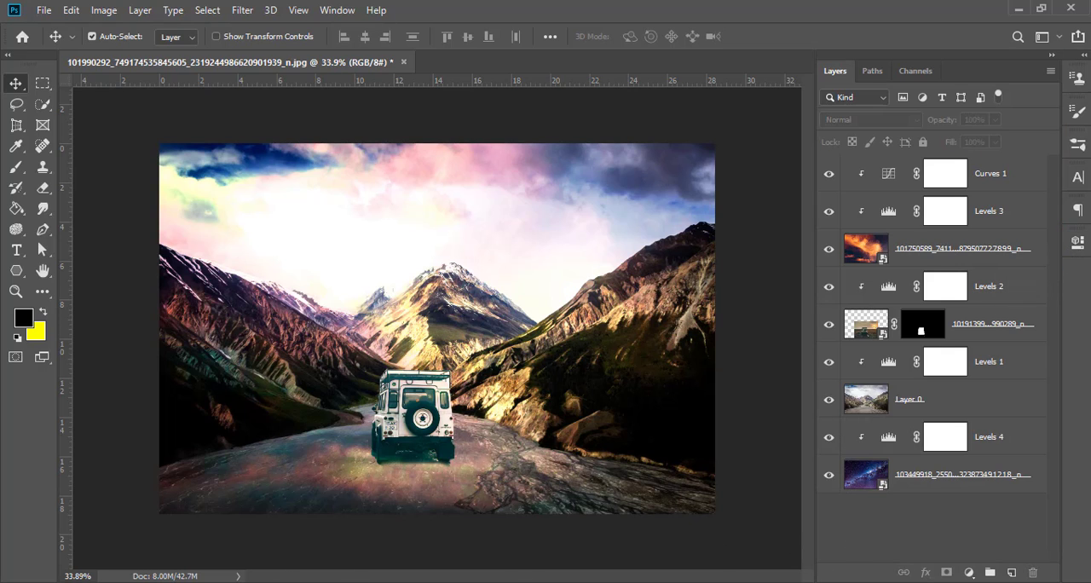
Step: Place the red sunset photo from the photo folder at full canvas size as the topmost layer
{"action": "left_click", "coordinate": [320, 581]}
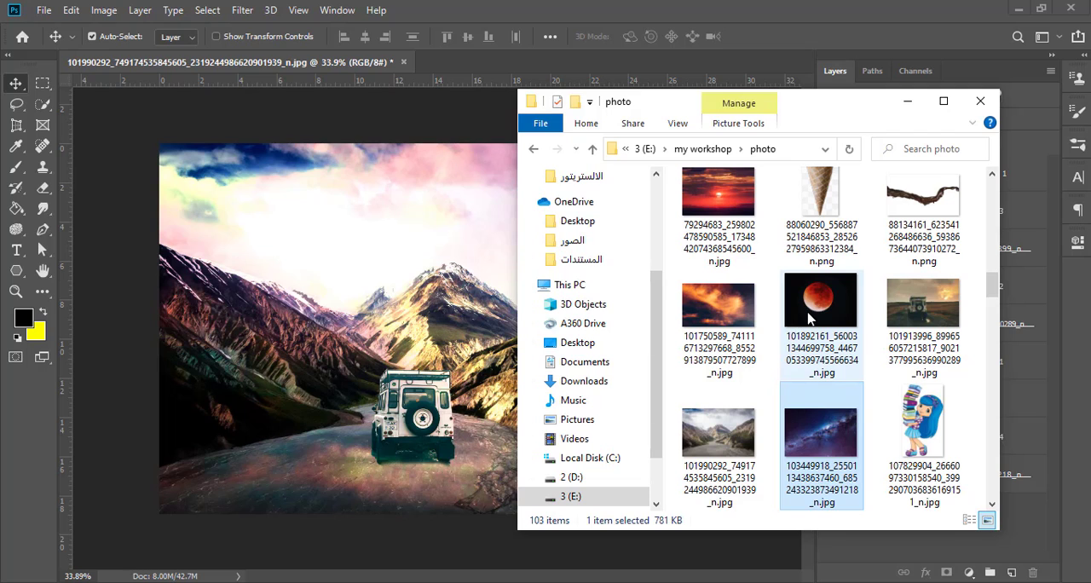
{"action": "left_click", "coordinate": [725, 210]}
{"action": "left_click_drag", "start_coordinate": [725, 210], "coordinate": [445, 357]}
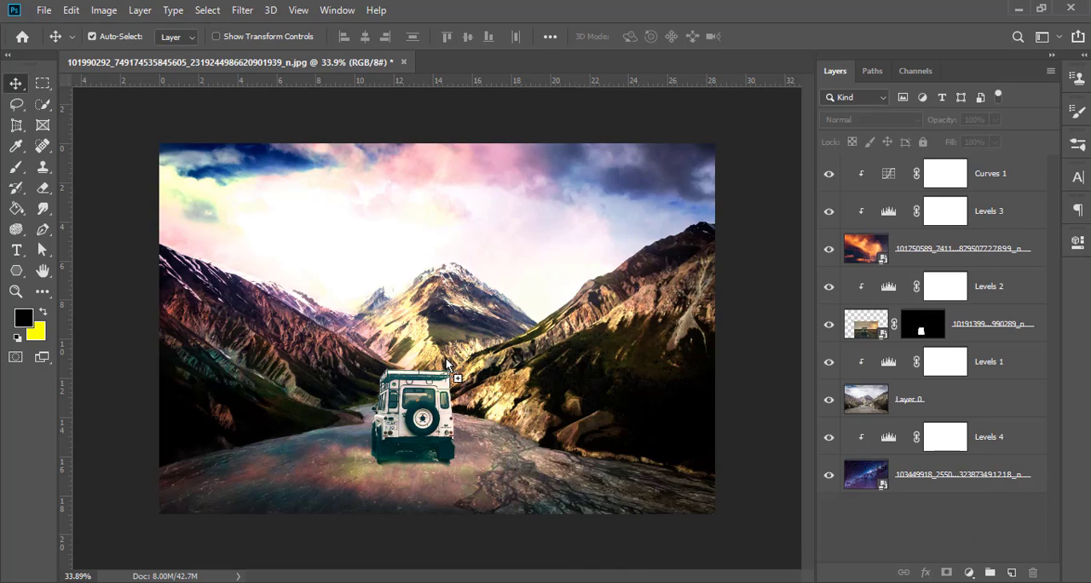
{"action": "left_click", "coordinate": [608, 38]}
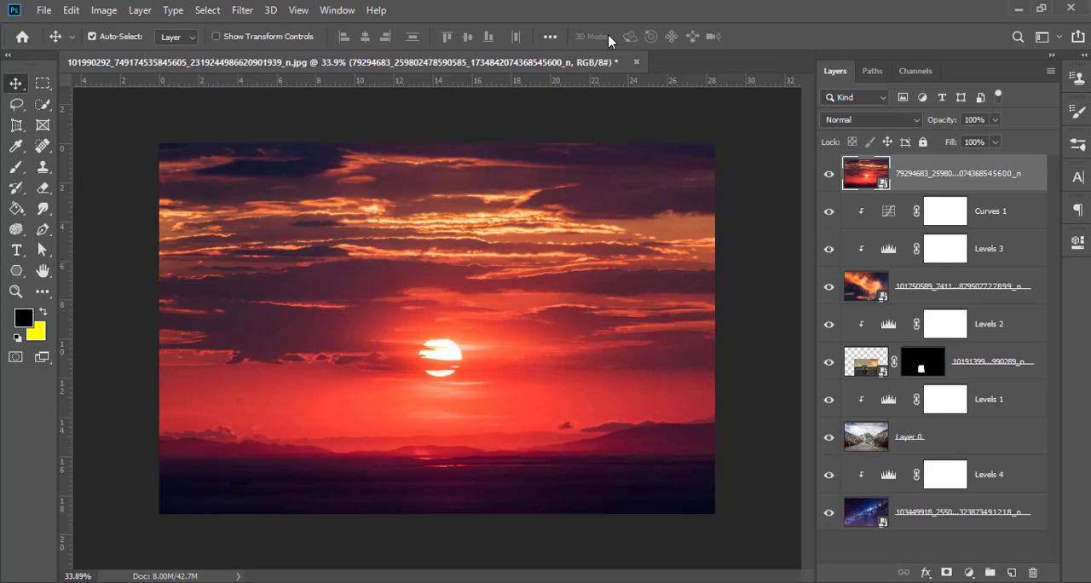
Step: Rasterize the red sunset layer and paint out the sun with the content-aware Spot Healing Brush at size 40
{"action": "key", "text": "b"}
{"action": "scroll", "coordinate": [430, 367], "scroll_direction": "up", "scroll_amount": 3}
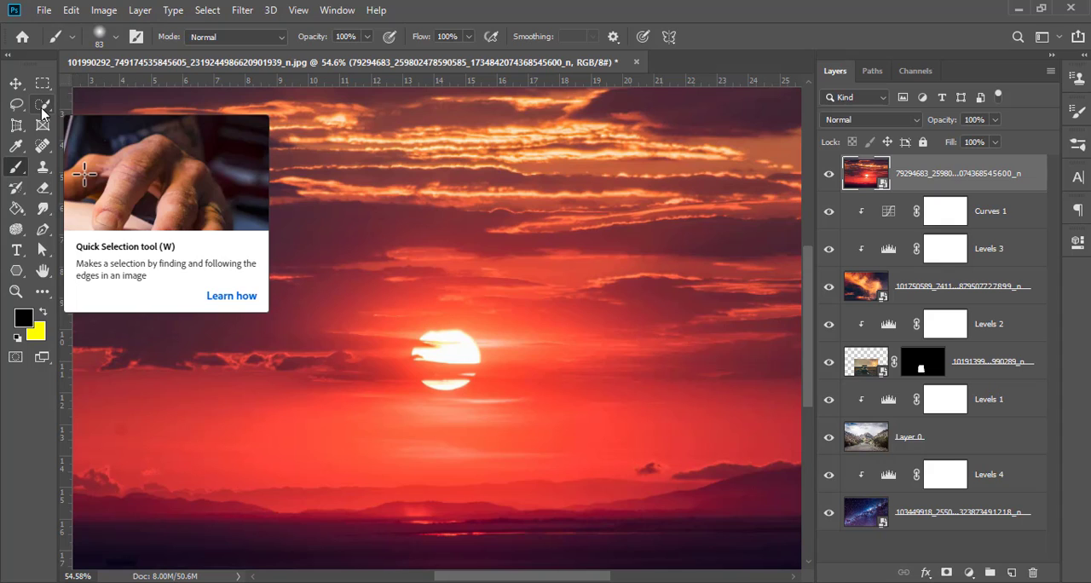
{"action": "left_click", "coordinate": [43, 145]}
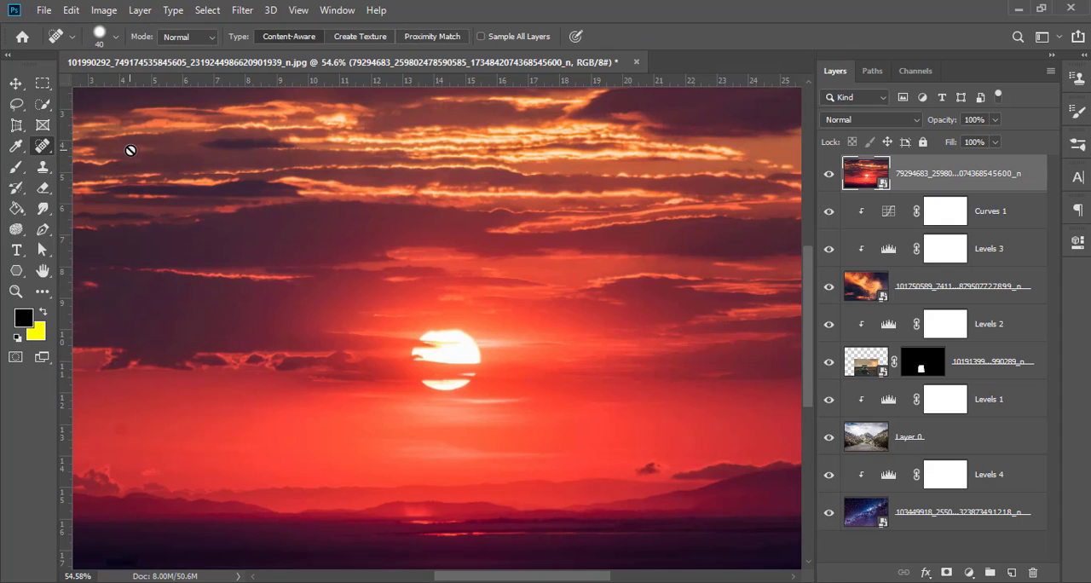
{"action": "left_click", "coordinate": [460, 321]}
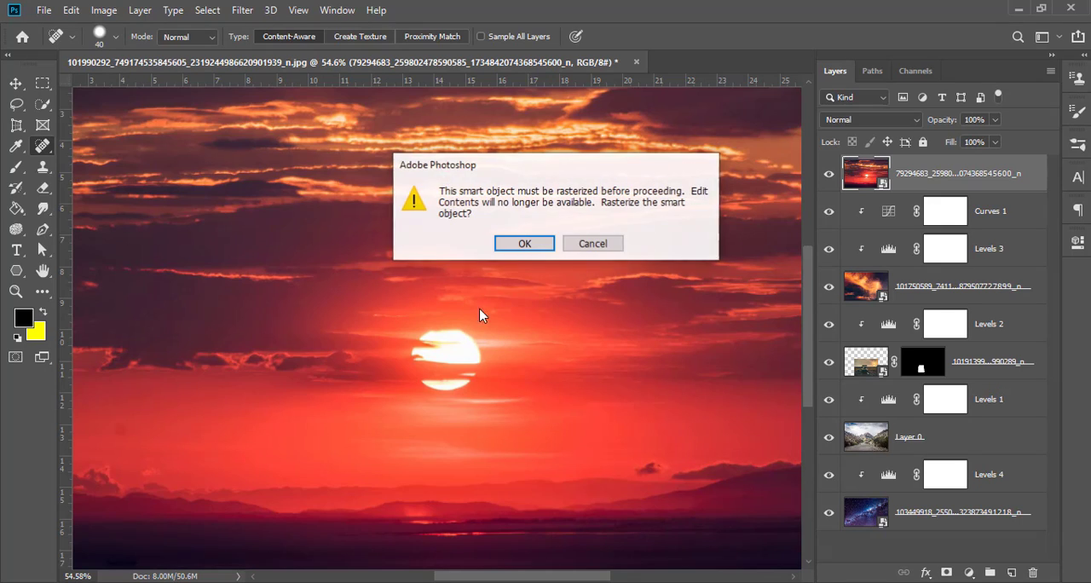
{"action": "left_click", "coordinate": [520, 243]}
{"action": "mouse_move", "coordinate": [464, 325]}
{"action": "left_mouse_down"}
{"action": "mouse_move", "coordinate": [435, 337]}
{"action": "mouse_move", "coordinate": [411, 363]}
{"action": "mouse_move", "coordinate": [422, 366]}
{"action": "mouse_move", "coordinate": [426, 335]}
{"action": "mouse_move", "coordinate": [423, 375]}
{"action": "left_mouse_up"}
{"action": "mouse_move", "coordinate": [427, 330]}
{"action": "left_mouse_down"}
{"action": "mouse_move", "coordinate": [438, 390]}
{"action": "mouse_move", "coordinate": [480, 378]}
{"action": "mouse_move", "coordinate": [445, 366]}
{"action": "mouse_move", "coordinate": [458, 356]}
{"action": "mouse_move", "coordinate": [447, 339]}
{"action": "mouse_move", "coordinate": [430, 355]}
{"action": "mouse_move", "coordinate": [459, 365]}
{"action": "mouse_move", "coordinate": [463, 335]}
{"action": "mouse_move", "coordinate": [428, 356]}
{"action": "mouse_move", "coordinate": [431, 343]}
{"action": "mouse_move", "coordinate": [445, 365]}
{"action": "mouse_move", "coordinate": [469, 344]}
{"action": "mouse_move", "coordinate": [503, 346]}
{"action": "mouse_move", "coordinate": [466, 348]}
{"action": "mouse_move", "coordinate": [455, 336]}
{"action": "mouse_move", "coordinate": [428, 349]}
{"action": "mouse_move", "coordinate": [428, 374]}
{"action": "mouse_move", "coordinate": [464, 377]}
{"action": "mouse_move", "coordinate": [416, 358]}
{"action": "mouse_move", "coordinate": [443, 380]}
{"action": "mouse_move", "coordinate": [430, 382]}
{"action": "left_mouse_up"}
{"action": "left_click", "coordinate": [475, 378]}
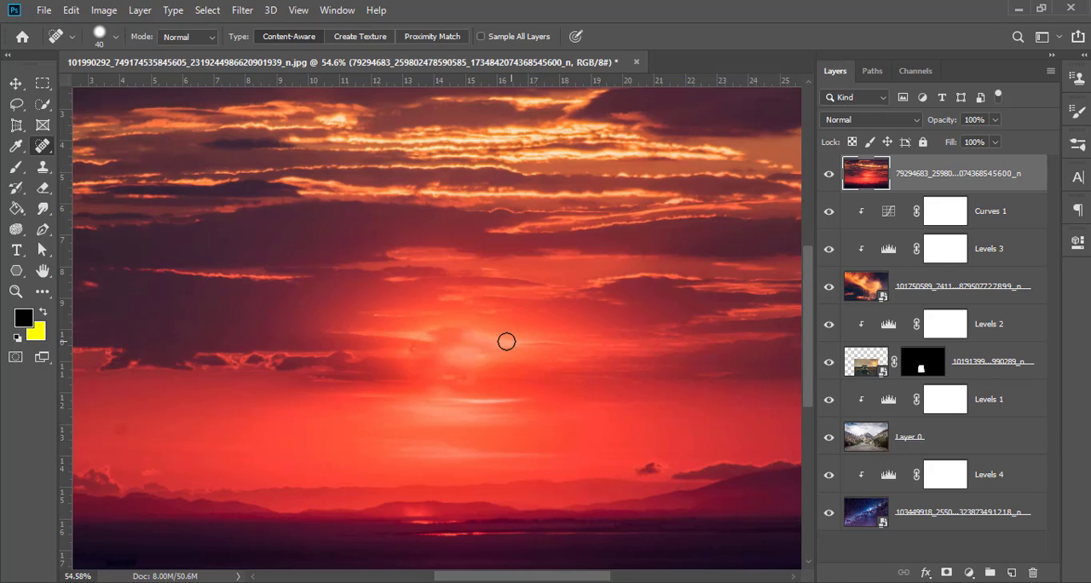
Step: Blend the remaining bright traces around the removed sun into the red sky with more spot healing strokes
{"action": "mouse_move", "coordinate": [506, 341]}
{"action": "left_mouse_down"}
{"action": "mouse_move", "coordinate": [462, 364]}
{"action": "mouse_move", "coordinate": [495, 368]}
{"action": "mouse_move", "coordinate": [469, 392]}
{"action": "left_mouse_up"}
{"action": "scroll", "coordinate": [404, 398], "scroll_direction": "down", "scroll_amount": 2}
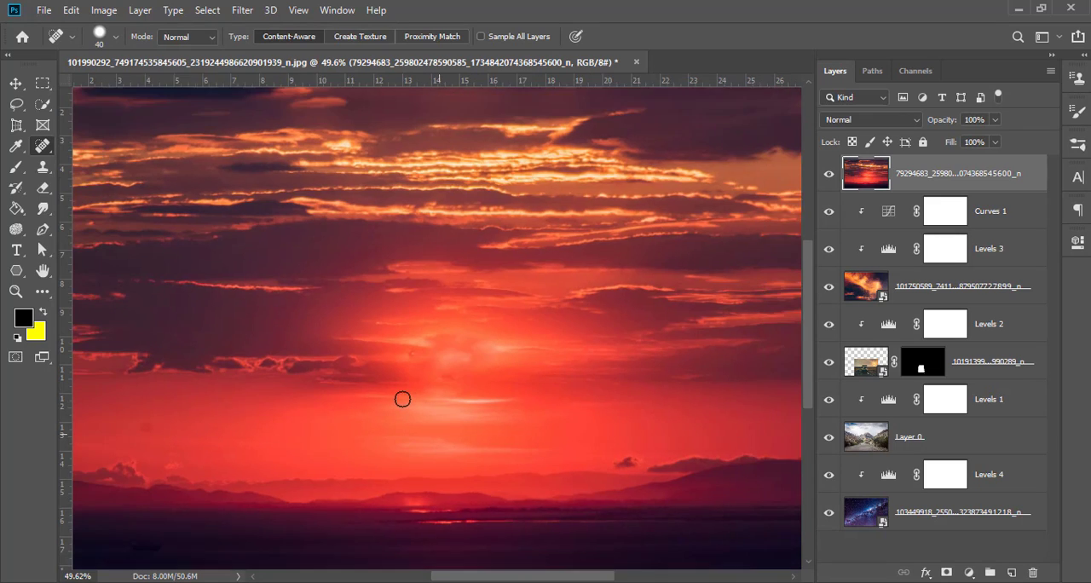
{"action": "scroll", "coordinate": [332, 408], "scroll_direction": "down", "scroll_amount": 2}
{"action": "scroll", "coordinate": [476, 380], "scroll_direction": "up", "scroll_amount": 1}
{"action": "mouse_move", "coordinate": [456, 348]}
{"action": "left_mouse_down"}
{"action": "mouse_move", "coordinate": [464, 322]}
{"action": "mouse_move", "coordinate": [496, 349]}
{"action": "mouse_move", "coordinate": [467, 351]}
{"action": "mouse_move", "coordinate": [432, 408]}
{"action": "left_mouse_up"}
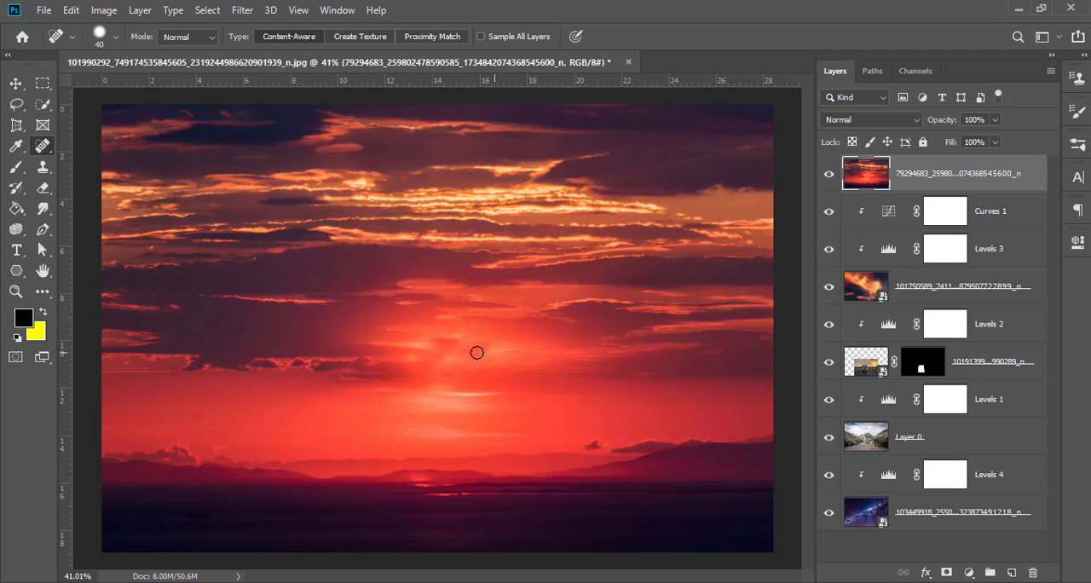
{"action": "left_click_drag", "start_coordinate": [477, 352], "coordinate": [408, 385]}
{"action": "scroll", "coordinate": [448, 382], "scroll_direction": "up", "scroll_amount": 3}
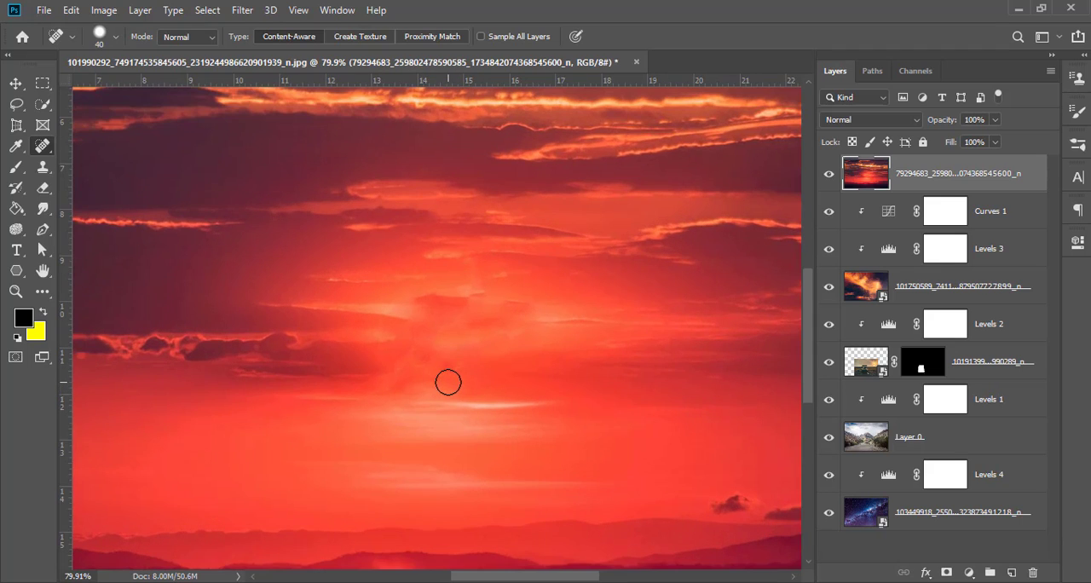
{"action": "scroll", "coordinate": [448, 382], "scroll_direction": "down", "scroll_amount": 4}
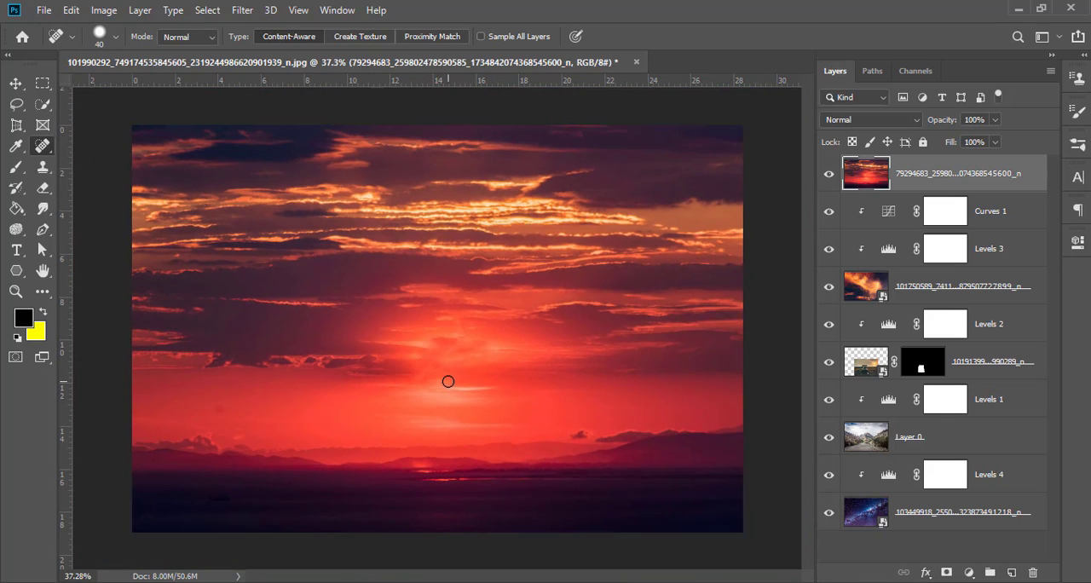
Step: Set the red sunset layer's blend mode to Soft Light, move it directly below the orange cloud layer, and deselect it
{"action": "left_click", "coordinate": [886, 121]}
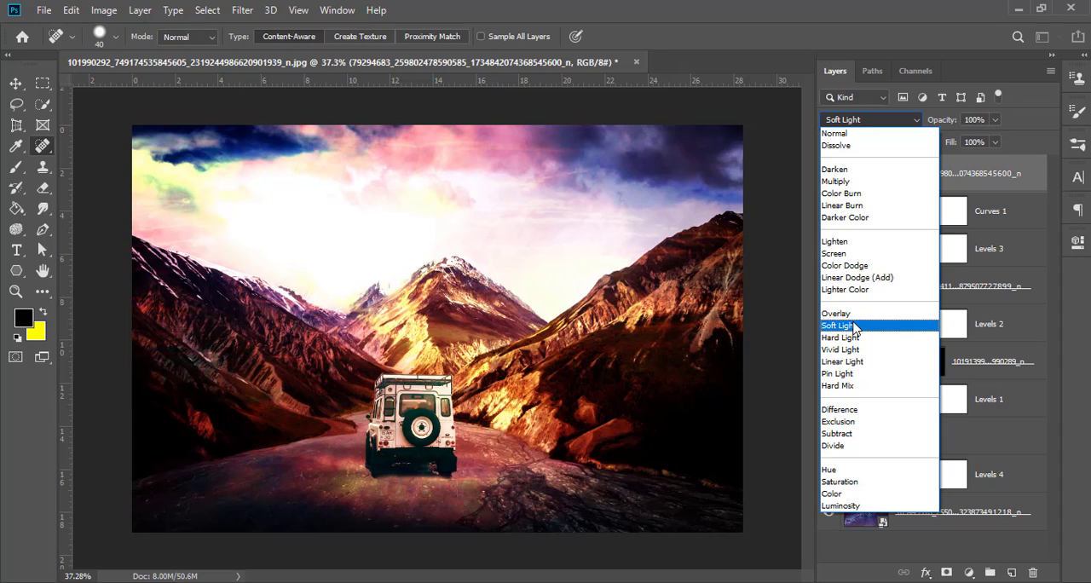
{"action": "left_click", "coordinate": [855, 328]}
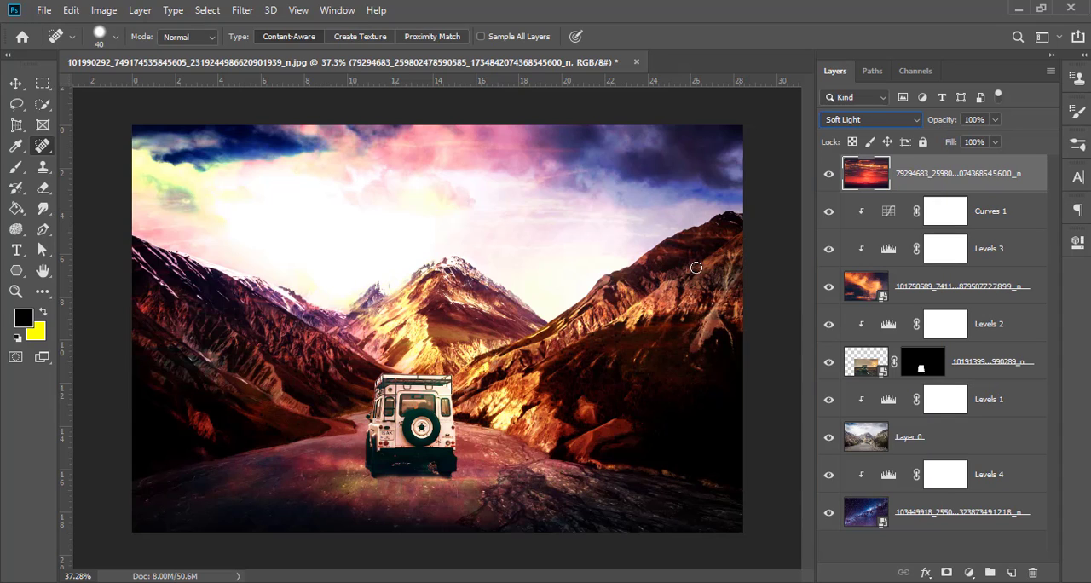
{"action": "key", "text": "v"}
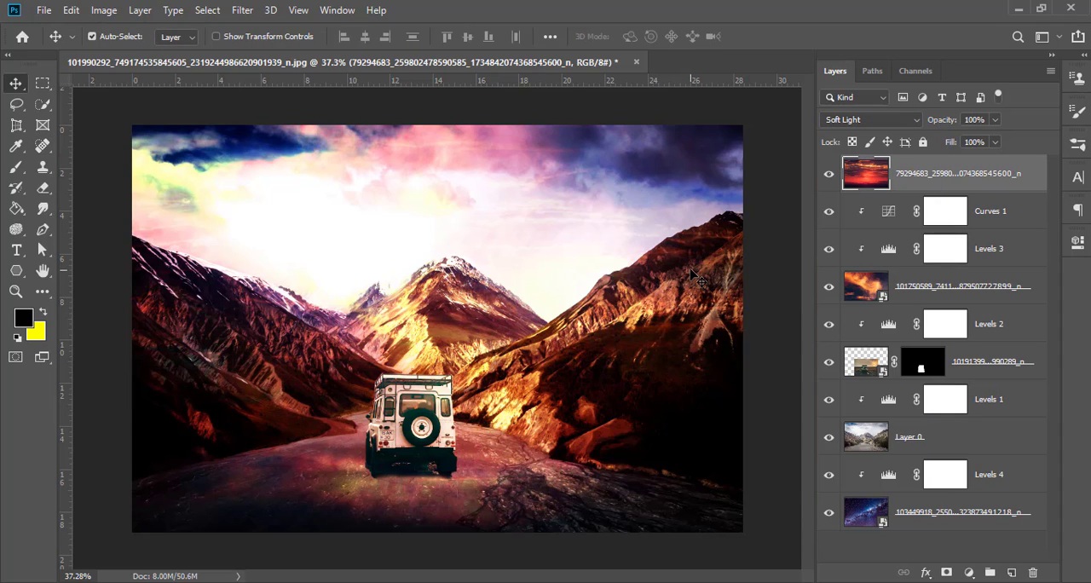
{"action": "left_click_drag", "start_coordinate": [924, 175], "coordinate": [921, 266]}
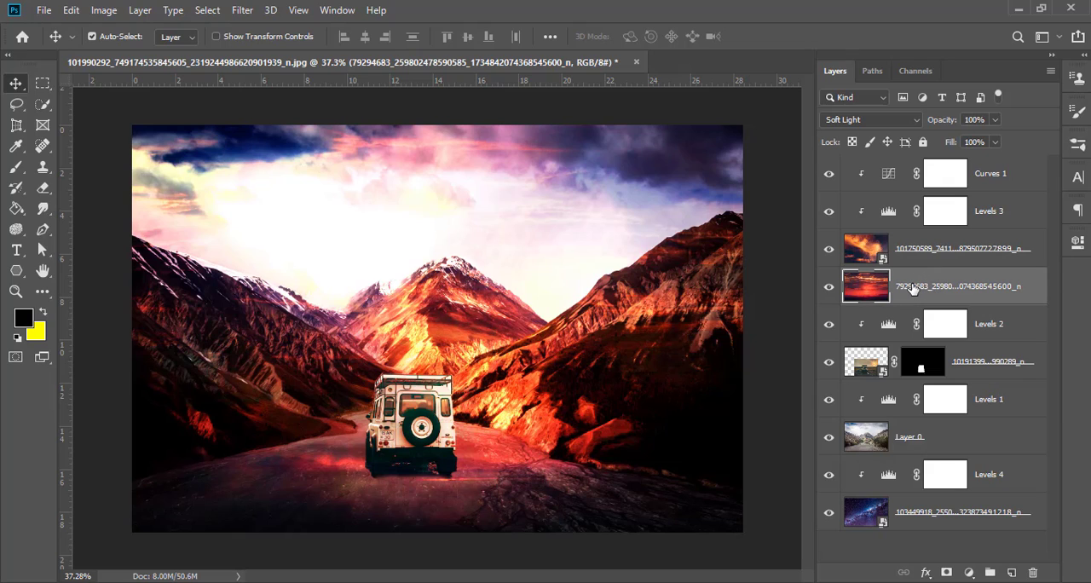
{"action": "left_click", "coordinate": [927, 552]}
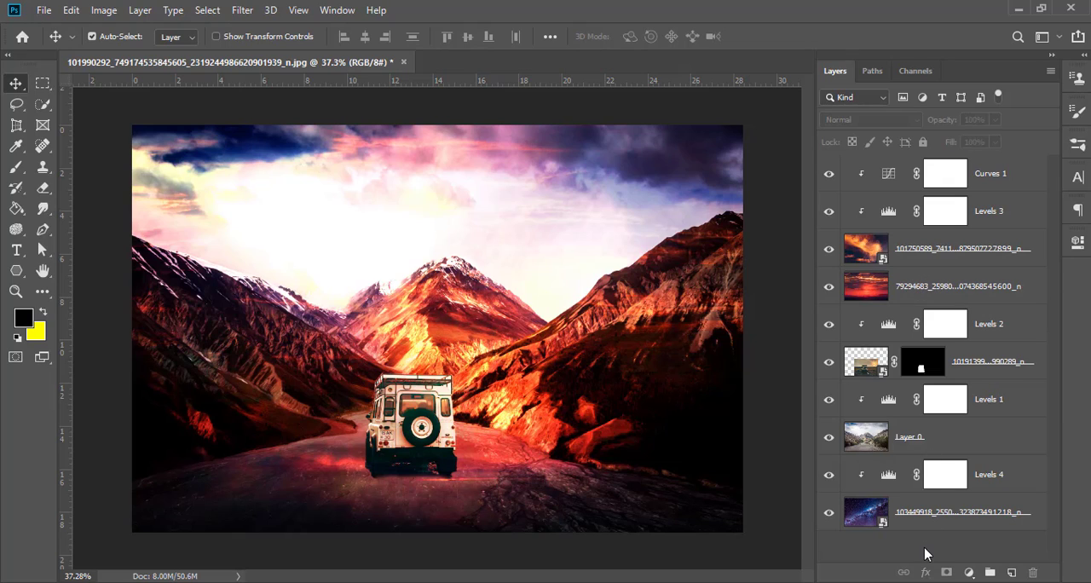
Step: Add a Levels adjustment clipped to the red sunset layer, with midtones at 0.92 and highlights at 165
{"action": "left_click", "coordinate": [936, 299]}
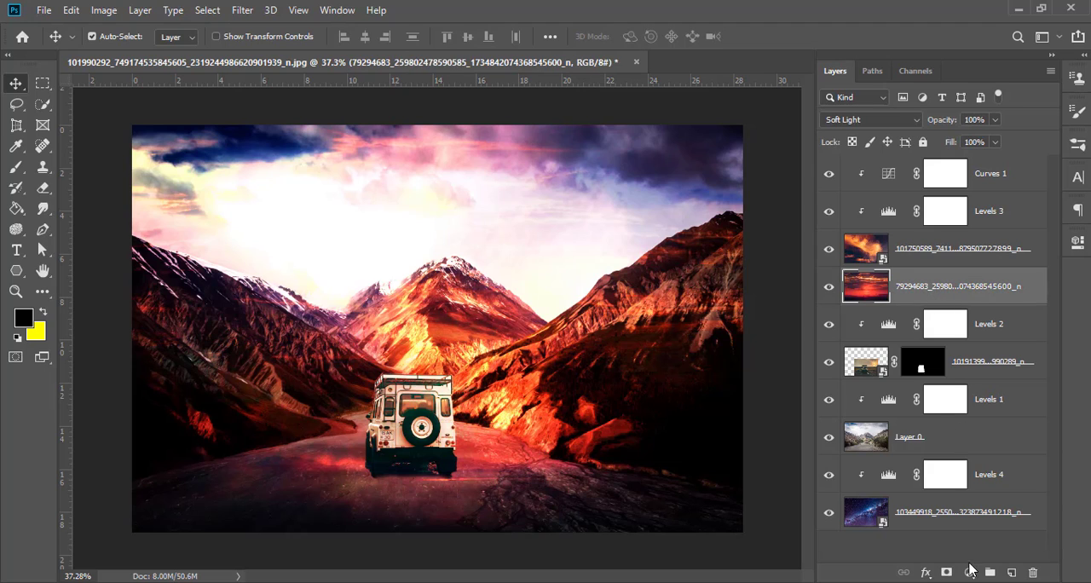
{"action": "left_click", "coordinate": [969, 565]}
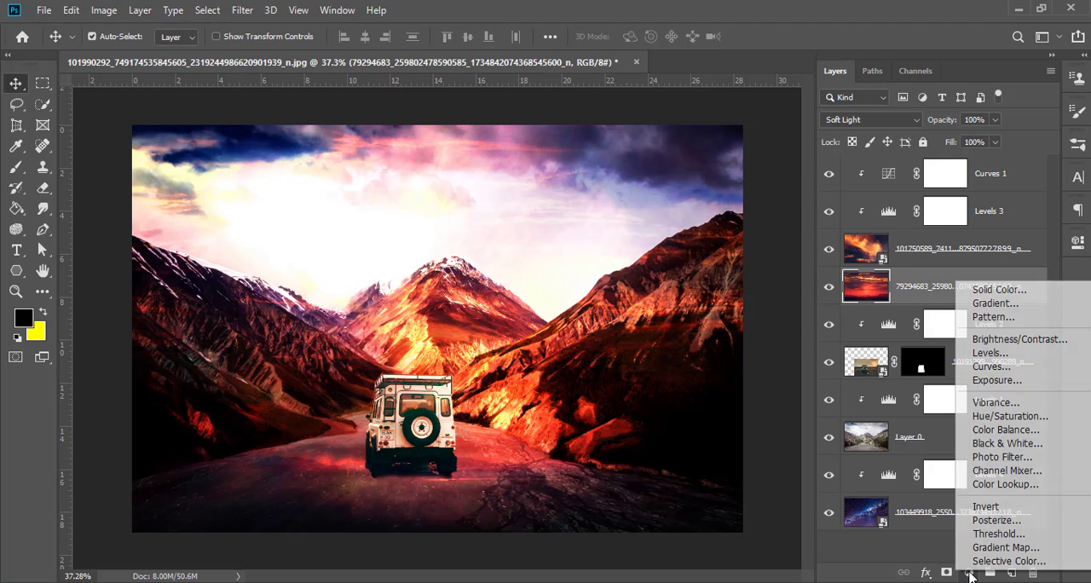
{"action": "left_click", "coordinate": [989, 353]}
{"action": "left_click_drag", "start_coordinate": [1023, 403], "coordinate": [979, 404]}
{"action": "mouse_move", "coordinate": [899, 404]}
{"action": "left_mouse_down"}
{"action": "mouse_move", "coordinate": [914, 404]}
{"action": "mouse_move", "coordinate": [904, 403]}
{"action": "left_mouse_up"}
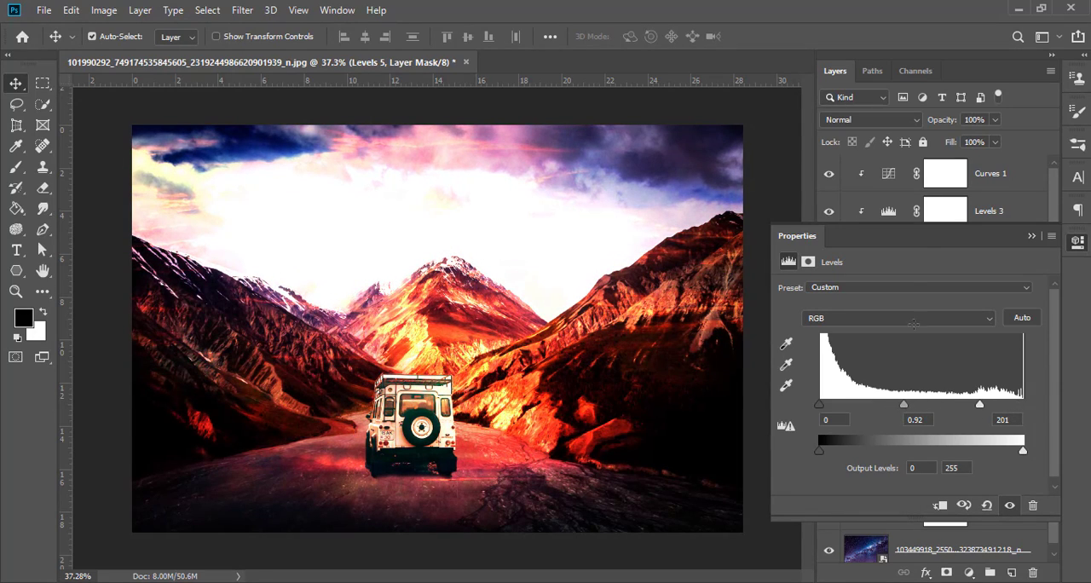
{"action": "left_click", "coordinate": [932, 505]}
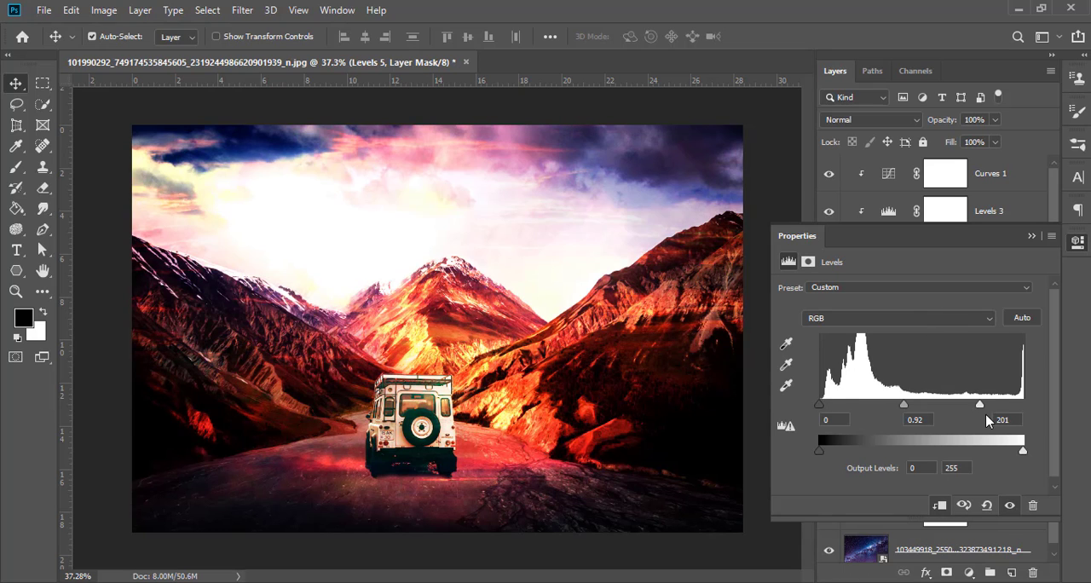
{"action": "mouse_move", "coordinate": [980, 406]}
{"action": "left_mouse_down"}
{"action": "mouse_move", "coordinate": [1023, 404]}
{"action": "mouse_move", "coordinate": [952, 408]}
{"action": "left_mouse_up"}
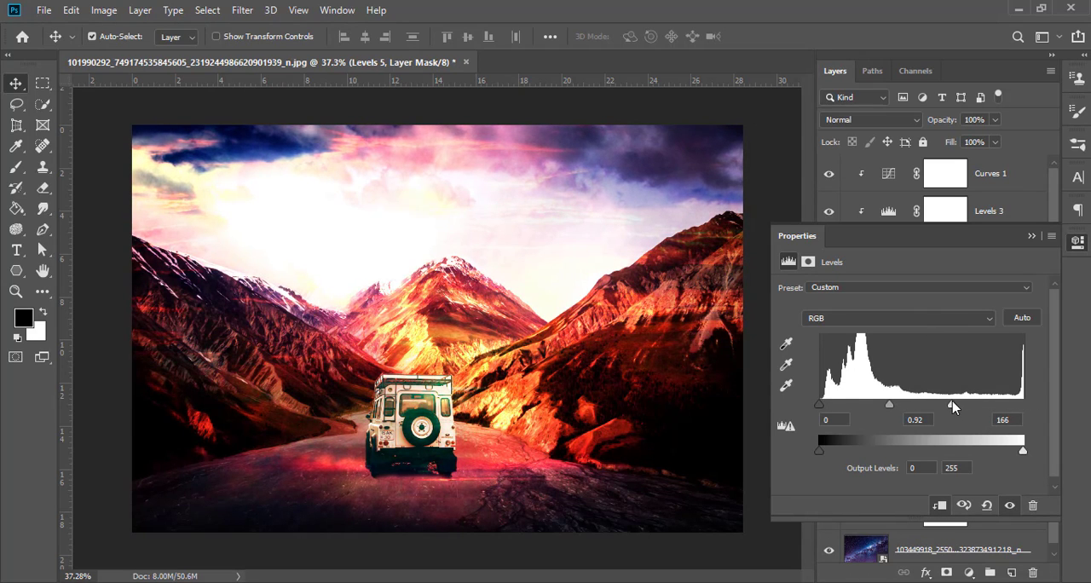
{"action": "left_click", "coordinate": [1029, 236]}
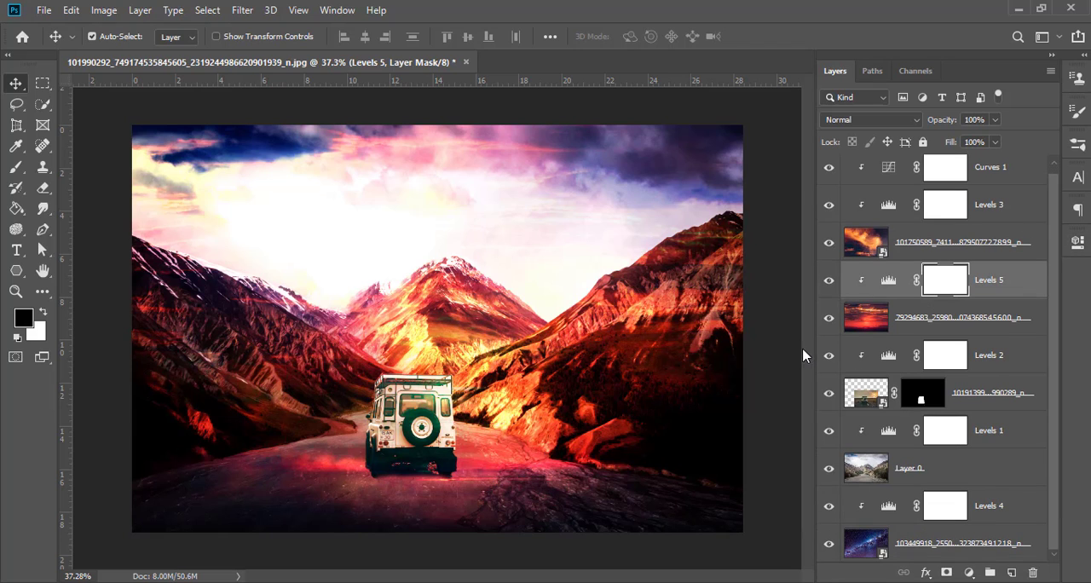
Step: Place the red moon photo from the photo folder, scaled down over the upper-left sky of the composite
{"action": "key", "text": "alt+Tab"}
{"action": "left_click_drag", "start_coordinate": [809, 281], "coordinate": [459, 357]}
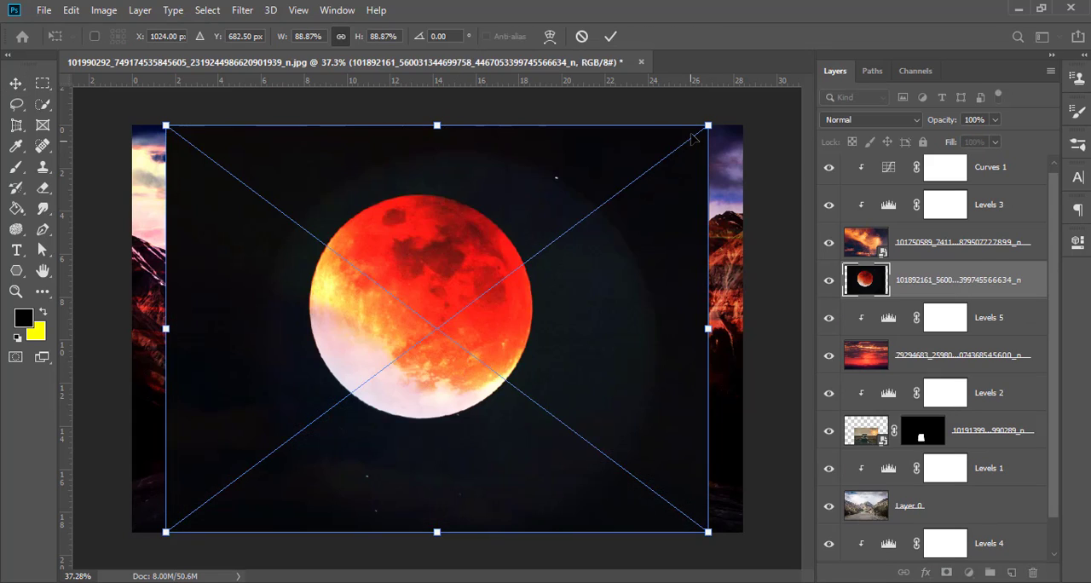
{"action": "left_click_drag", "start_coordinate": [708, 124], "coordinate": [369, 378]}
{"action": "left_click_drag", "start_coordinate": [315, 450], "coordinate": [297, 199]}
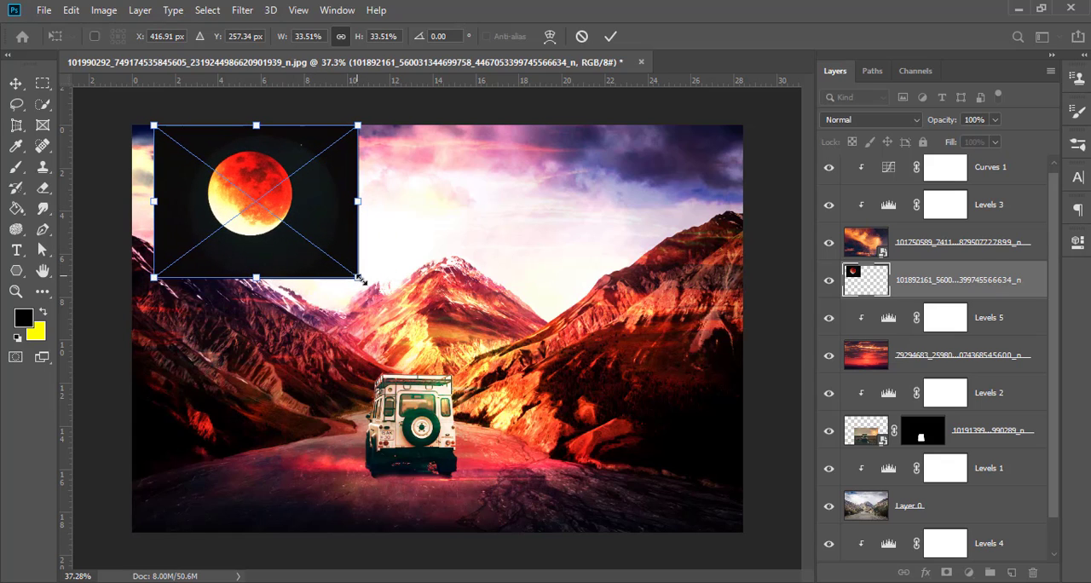
{"action": "left_click_drag", "start_coordinate": [359, 279], "coordinate": [372, 287]}
{"action": "left_click_drag", "start_coordinate": [290, 243], "coordinate": [287, 245]}
{"action": "left_click", "coordinate": [610, 35]}
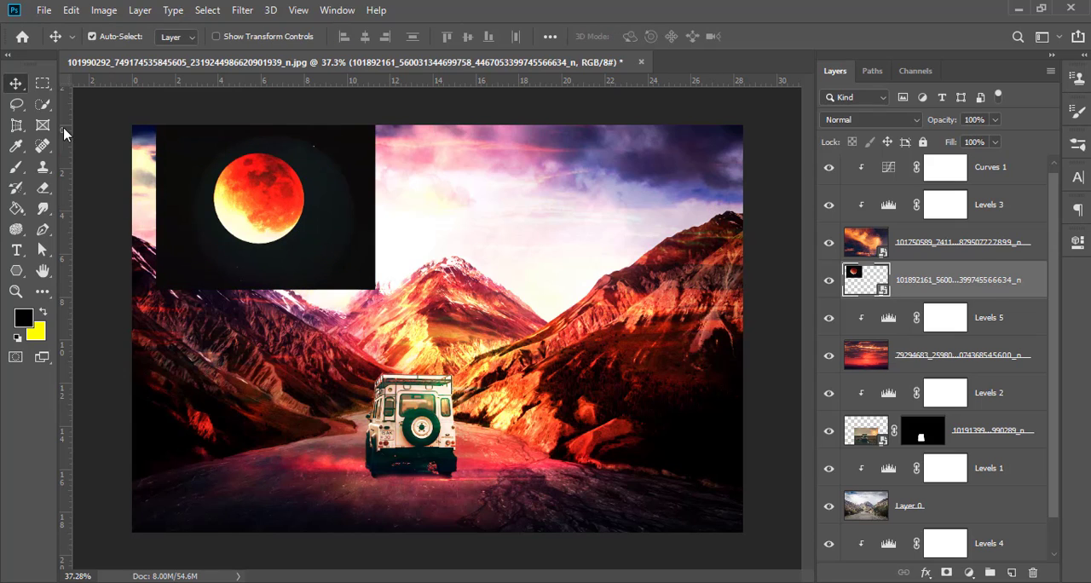
Step: Mask out the moon's black background using Select Subject and move the moon layer to the top of the layer stack
{"action": "left_click", "coordinate": [43, 104]}
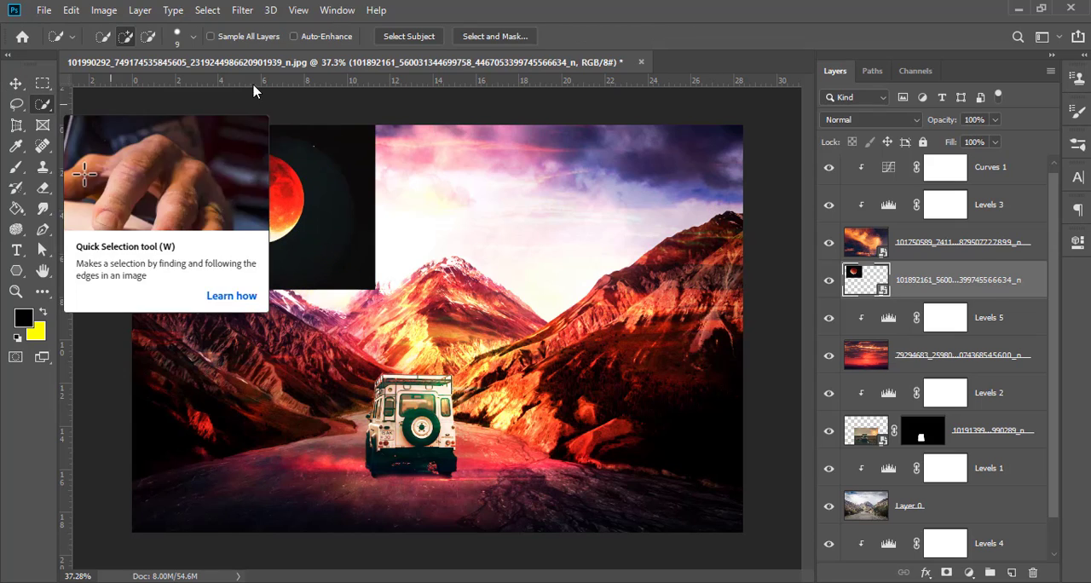
{"action": "left_click", "coordinate": [398, 40]}
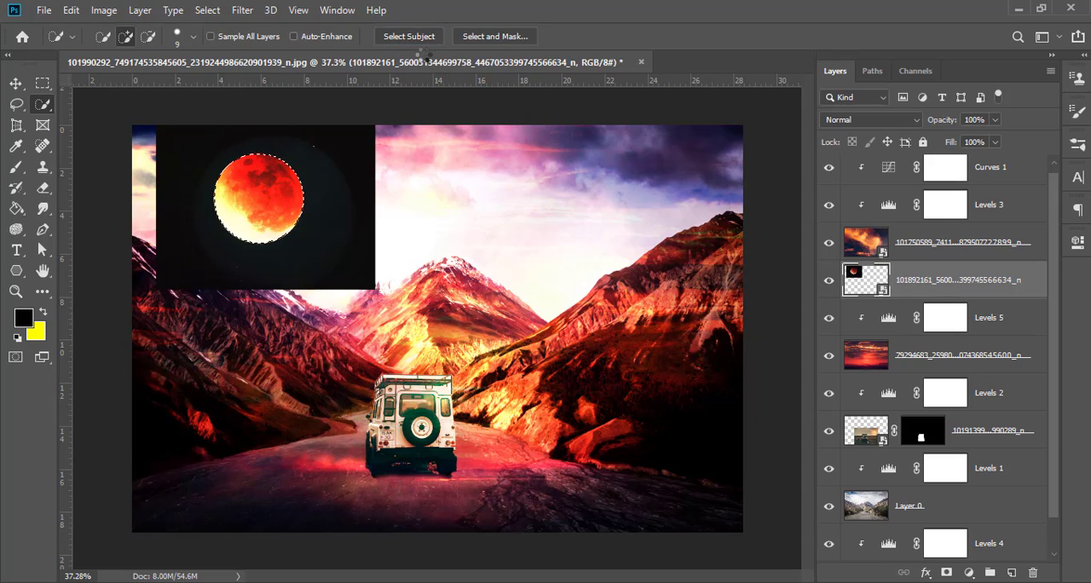
{"action": "left_click", "coordinate": [945, 573]}
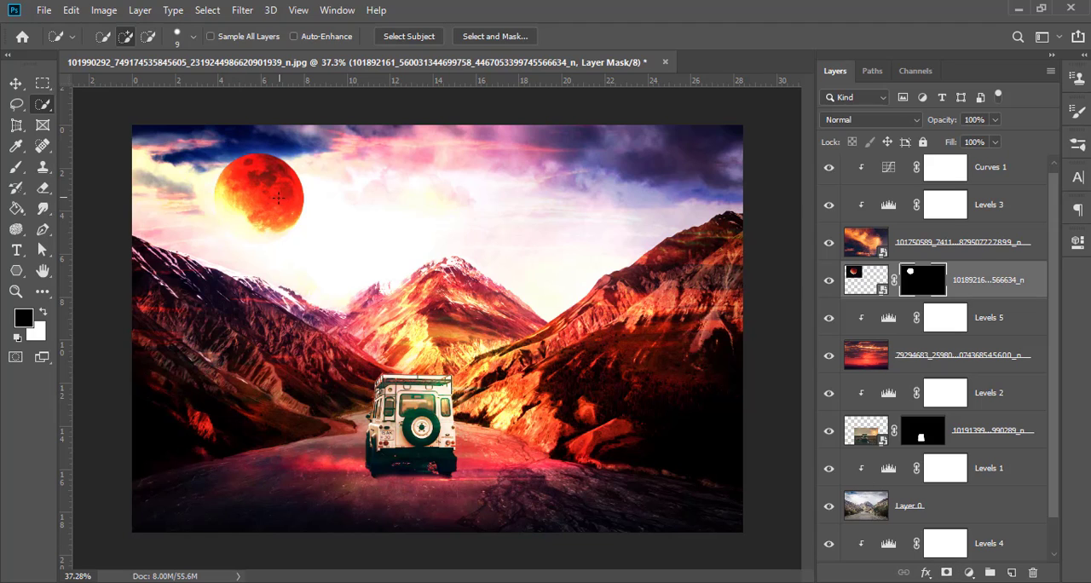
{"action": "left_click", "coordinate": [15, 83]}
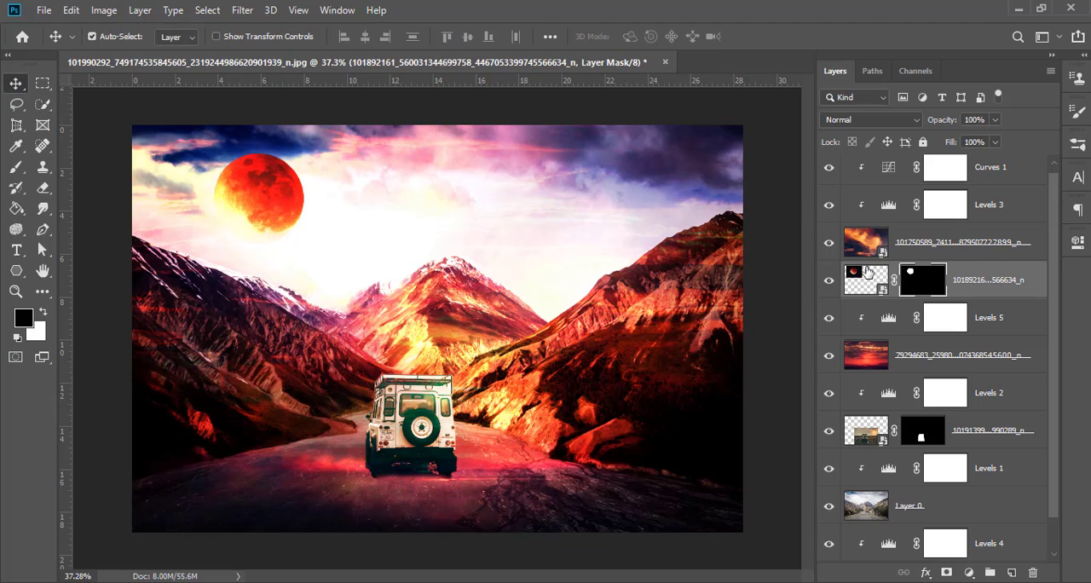
{"action": "left_click_drag", "start_coordinate": [964, 281], "coordinate": [978, 168]}
{"action": "scroll", "coordinate": [979, 225], "scroll_direction": "up", "scroll_amount": 1}
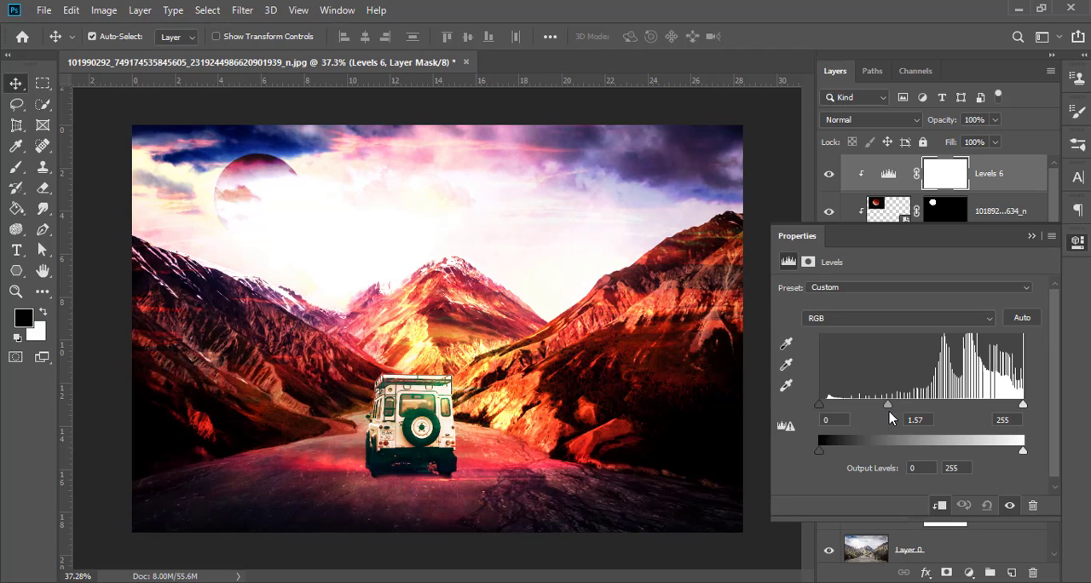
Step: Try a clipped Levels adjustment with midtones at 2.01 above the moon layer, and delete that adjustment
{"action": "left_click_drag", "start_coordinate": [889, 413], "coordinate": [870, 410]}
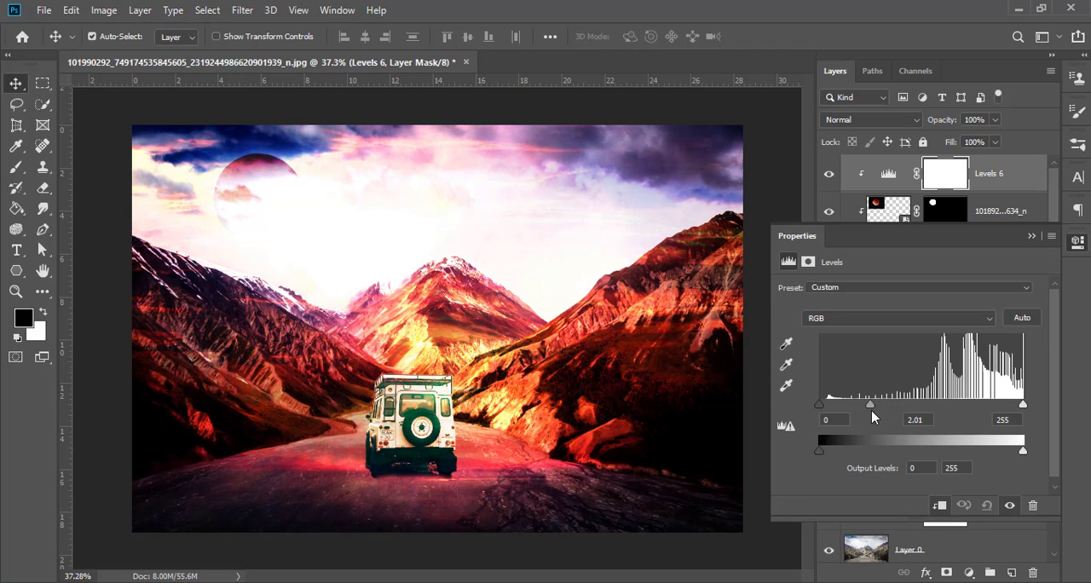
{"action": "left_click", "coordinate": [1031, 236]}
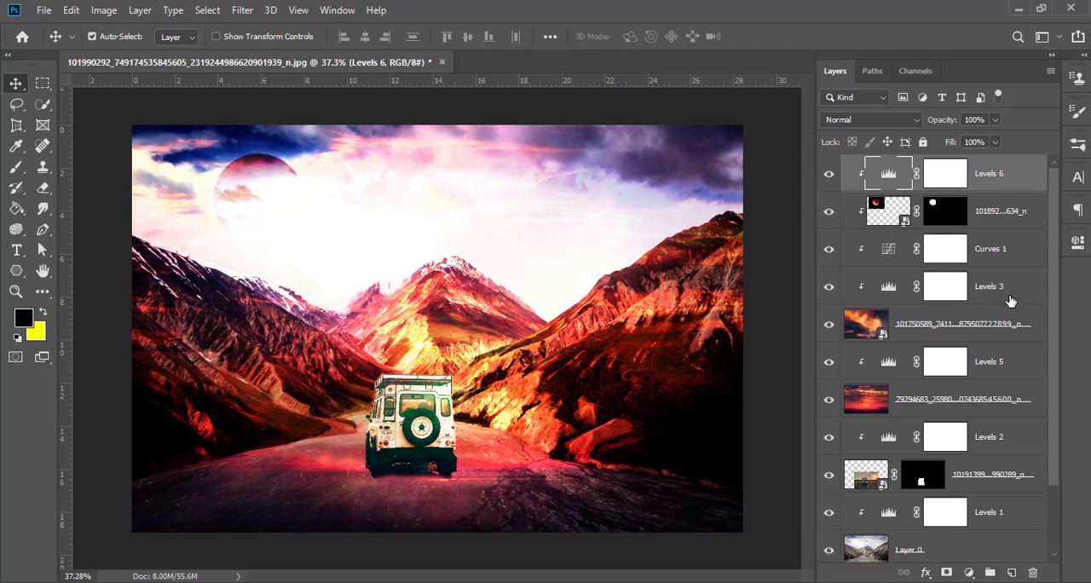
{"action": "left_click", "coordinate": [1033, 573]}
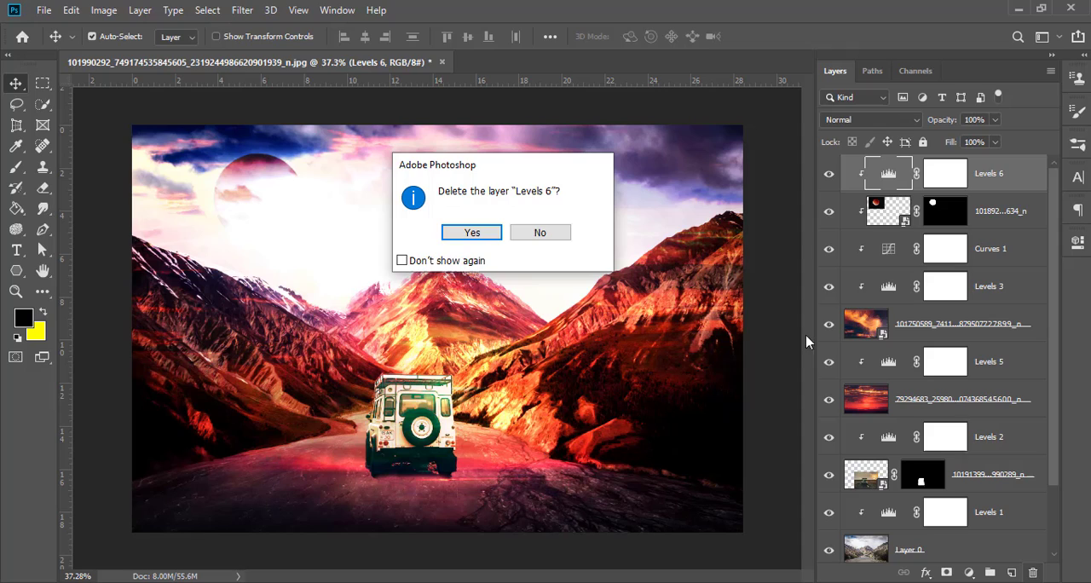
{"action": "left_click", "coordinate": [471, 233]}
Step: Release the moon layer from its clipping mask
{"action": "scroll", "coordinate": [227, 204], "scroll_direction": "up", "scroll_amount": 3}
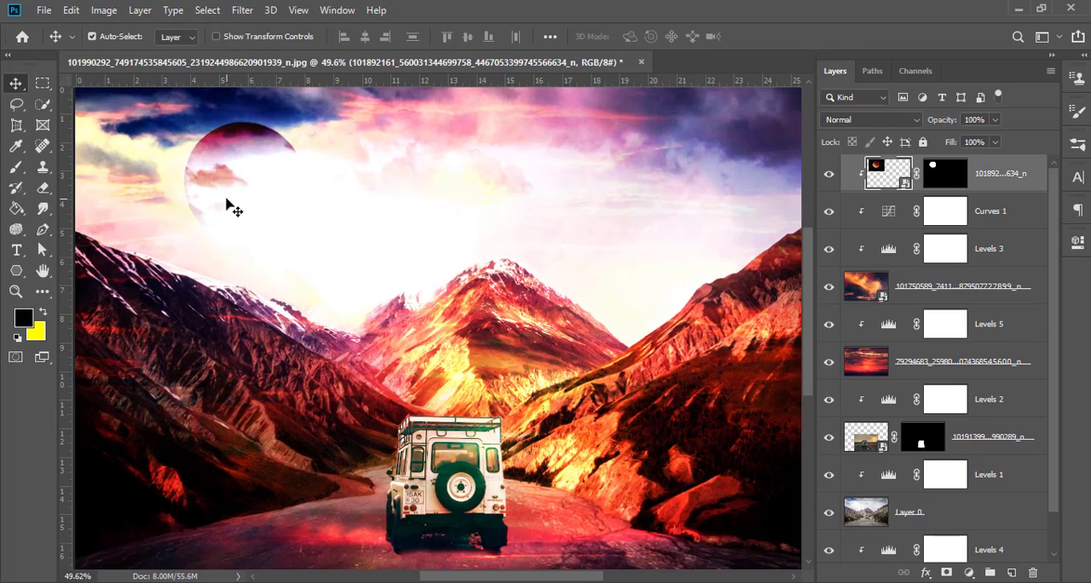
{"action": "scroll", "coordinate": [227, 205], "scroll_direction": "down", "scroll_amount": 3}
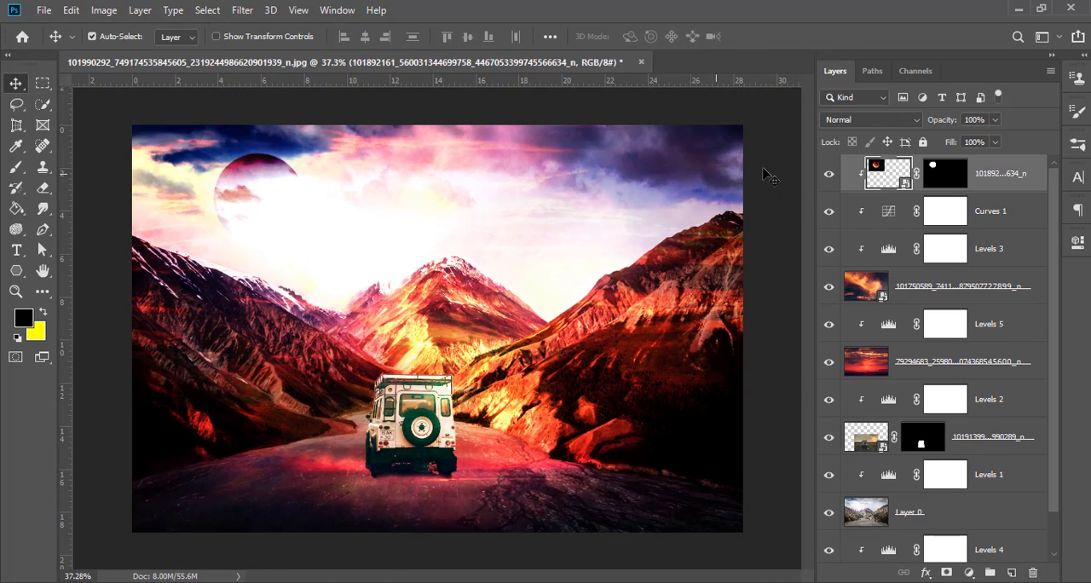
{"action": "left_click", "coordinate": [892, 189], "text": "alt"}
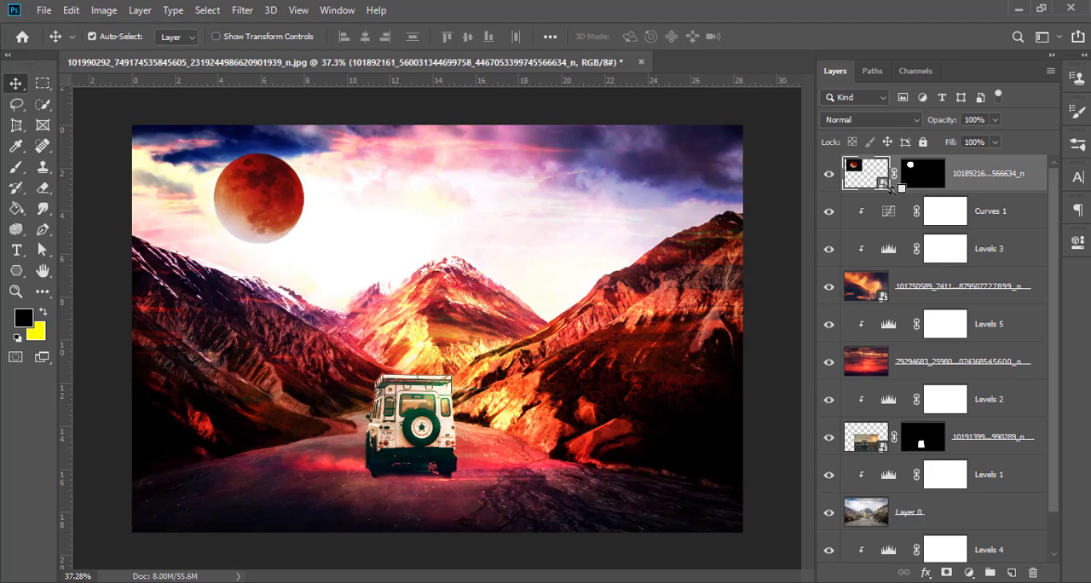
Step: Move the vehicle layer together with its clipped Levels 2 adjustment above Curves 1, directly beneath the moon layer
{"action": "left_click", "coordinate": [879, 449]}
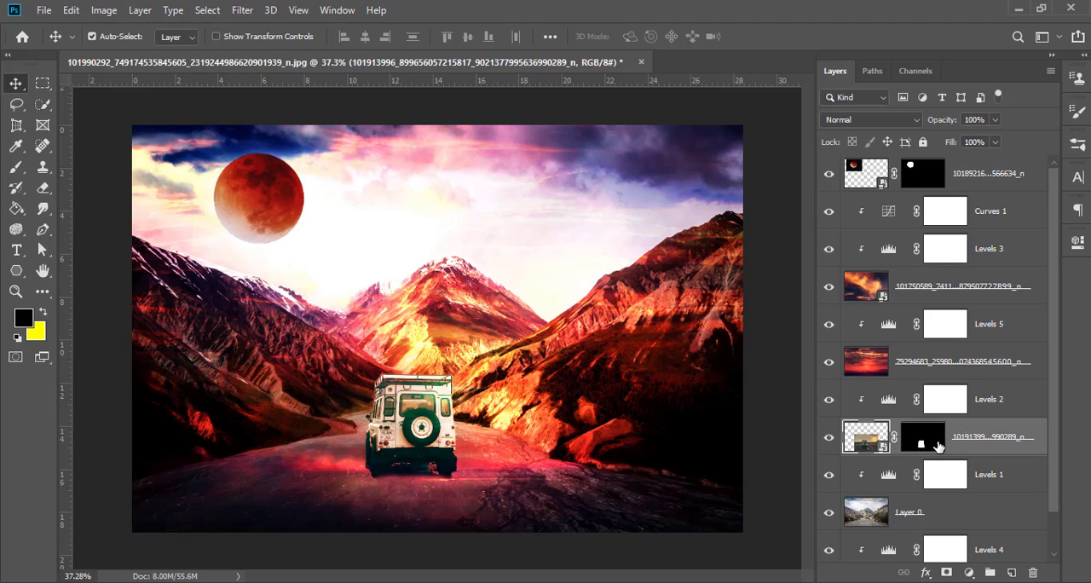
{"action": "left_click", "coordinate": [830, 440]}
{"action": "left_click", "coordinate": [829, 440]}
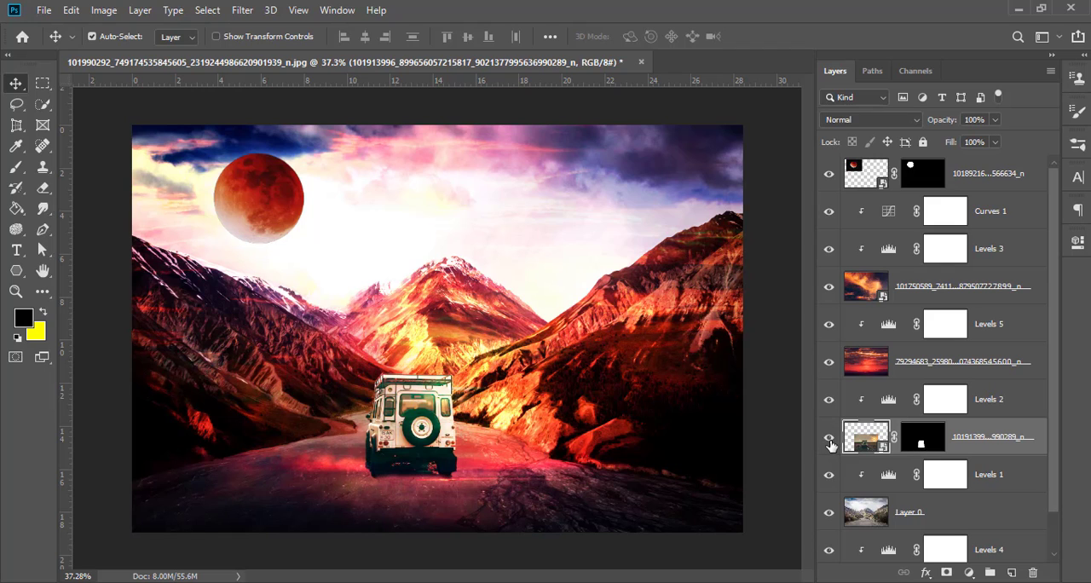
{"action": "left_click", "coordinate": [899, 414], "text": "shift"}
{"action": "left_click_drag", "start_coordinate": [869, 439], "coordinate": [891, 208]}
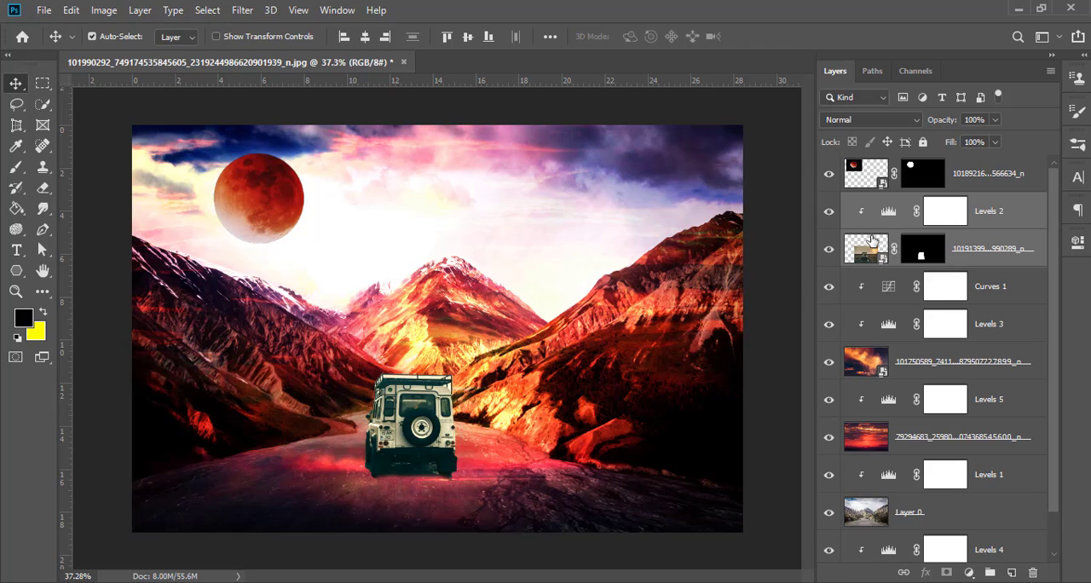
Step: Set the moon layer's blend mode to Pin Light and its opacity to 80%
{"action": "left_click", "coordinate": [864, 190]}
{"action": "left_click_drag", "start_coordinate": [280, 205], "coordinate": [292, 206]}
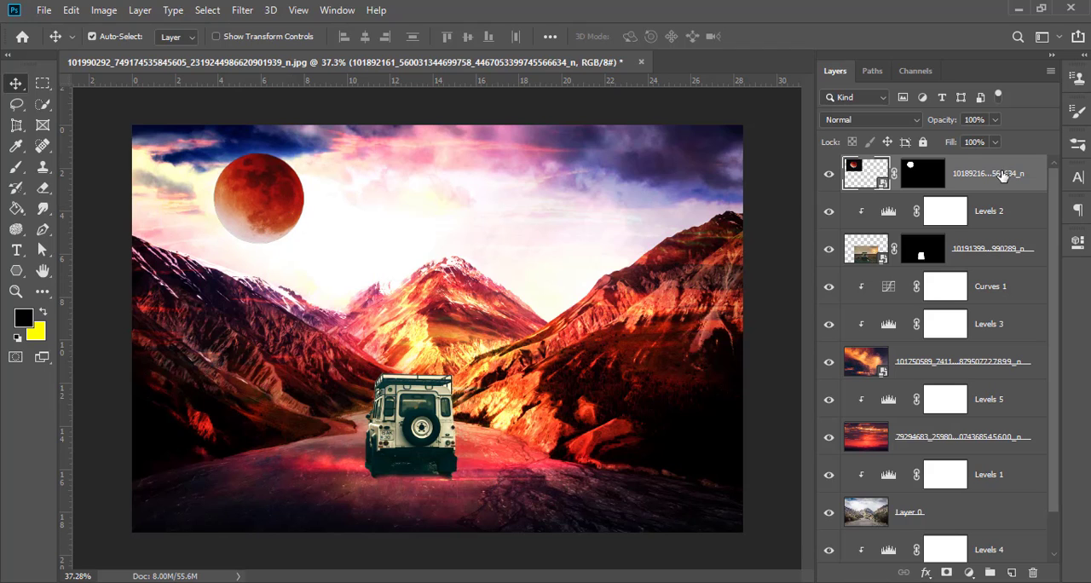
{"action": "left_click", "coordinate": [889, 120]}
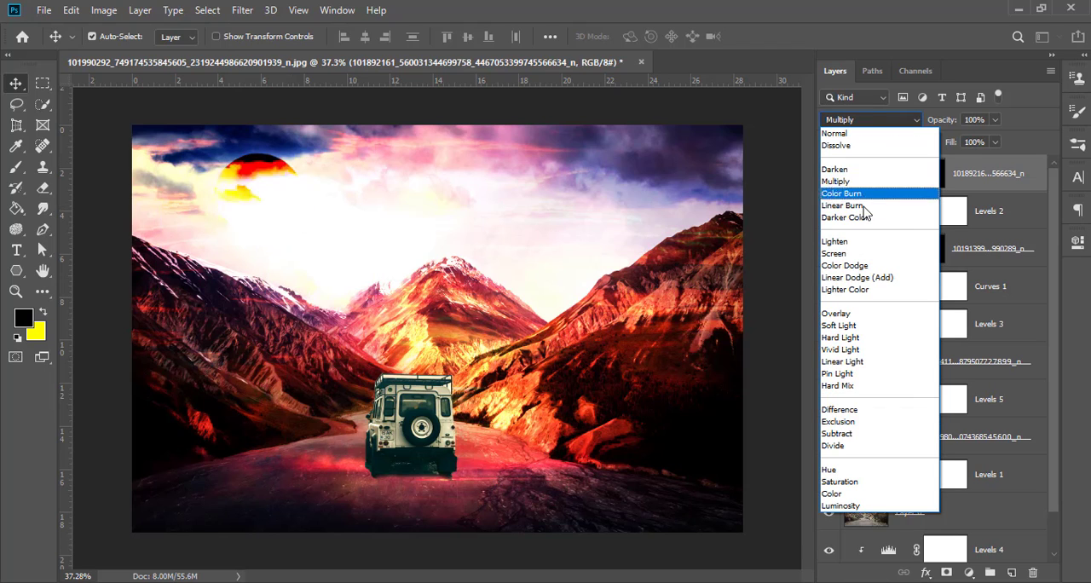
{"action": "left_click", "coordinate": [861, 374]}
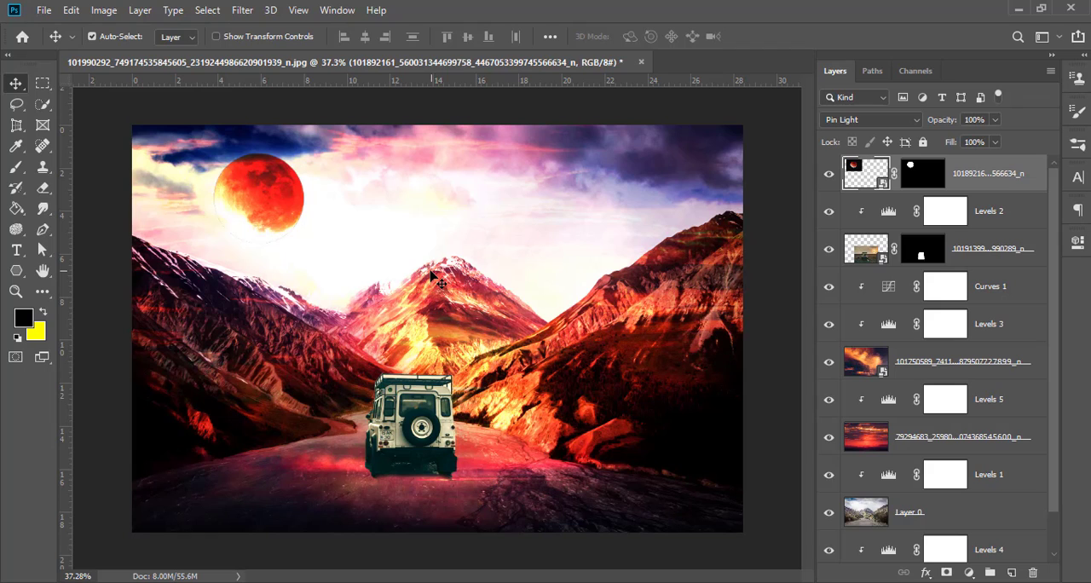
{"action": "scroll", "coordinate": [416, 299], "scroll_direction": "down", "scroll_amount": 1}
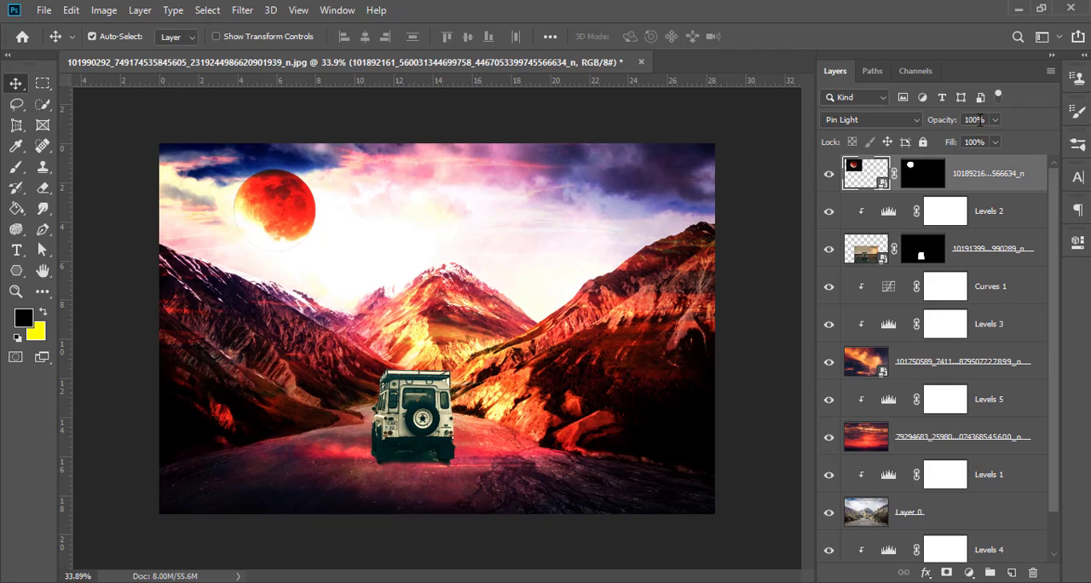
{"action": "type", "text": "80"}
{"action": "key", "text": "Return"}
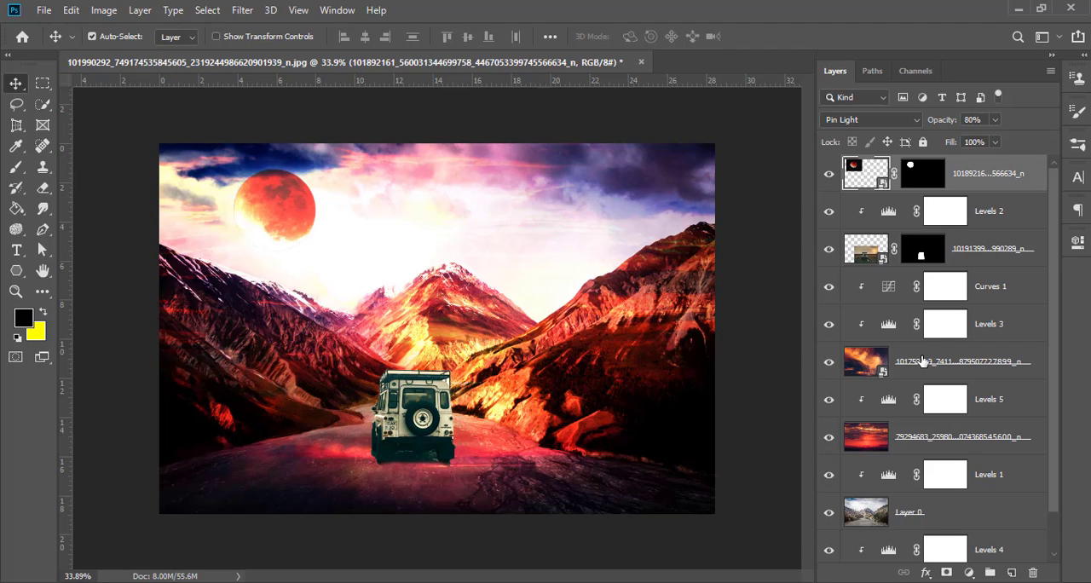
Step: Reduce the opacity of the orange cloud layer and the red sunset layer to 80% each
{"action": "left_click", "coordinate": [923, 372]}
{"action": "left_click", "coordinate": [945, 122]}
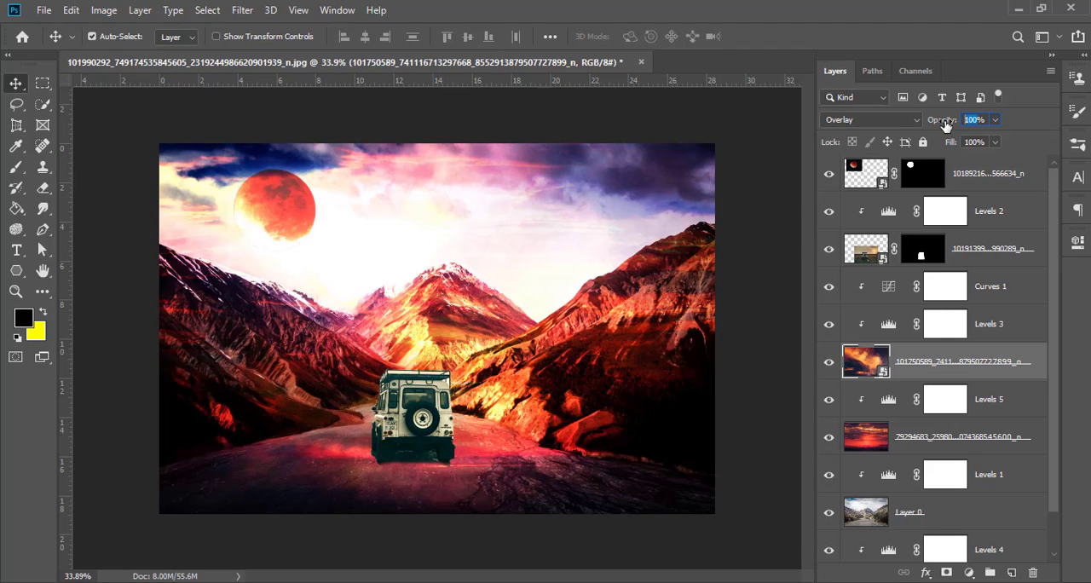
{"action": "type", "text": "80"}
{"action": "key", "text": "Return"}
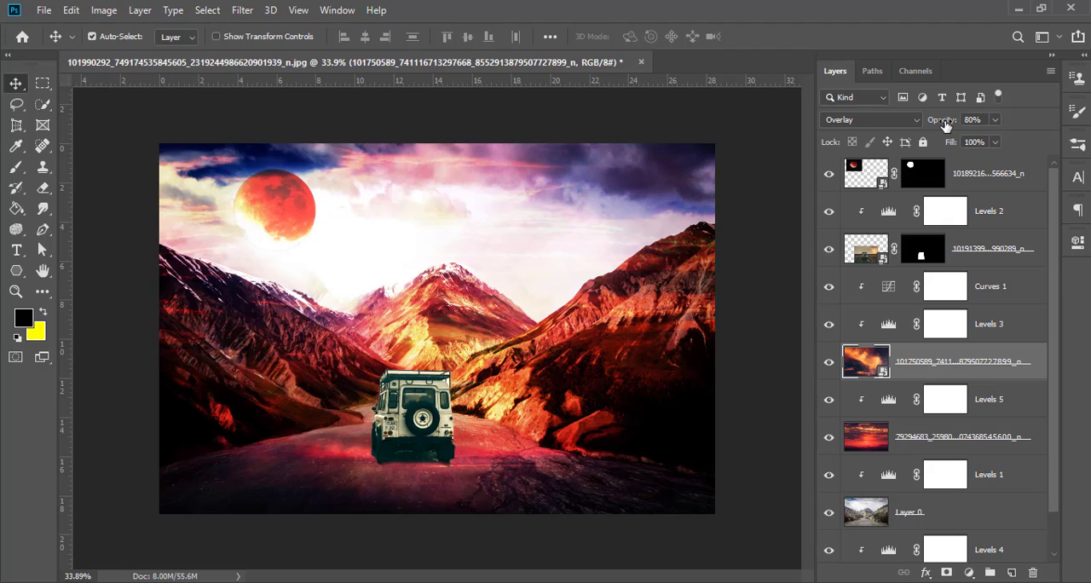
{"action": "left_click", "coordinate": [912, 432]}
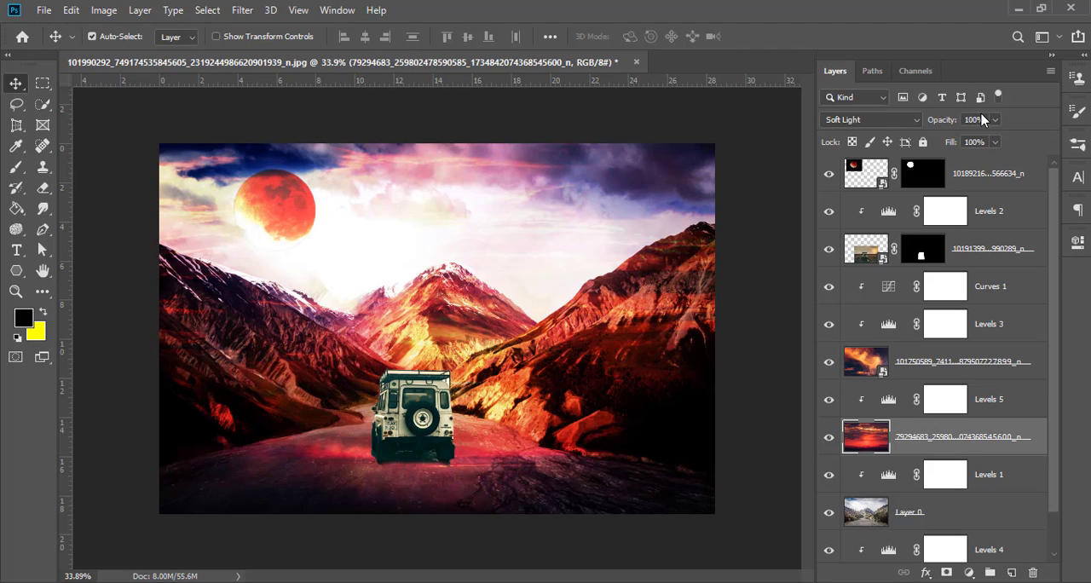
{"action": "type", "text": "80"}
{"action": "key", "text": "Return"}
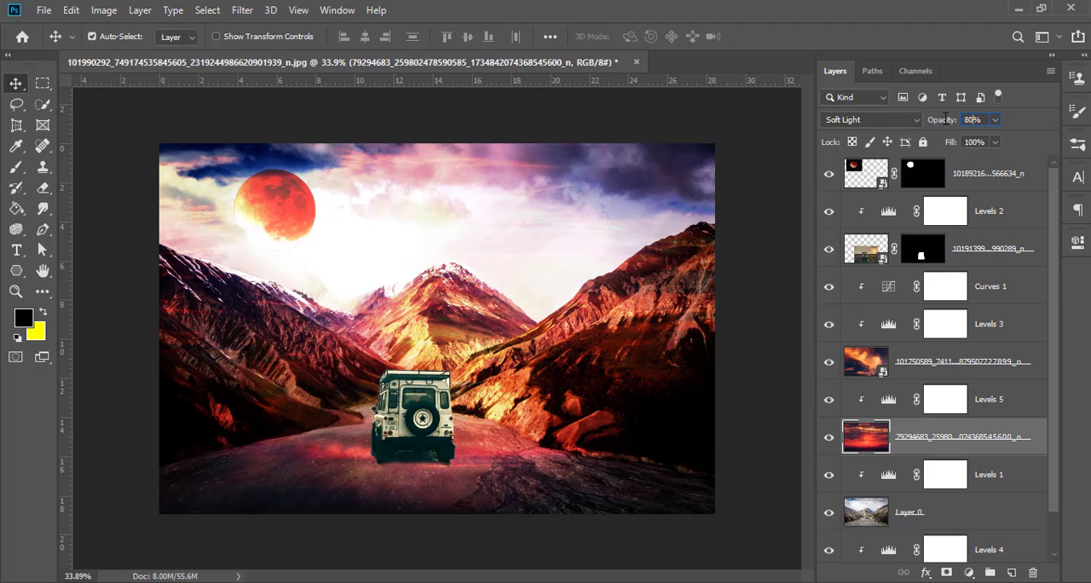
Step: Reduce the opacity of the starry sky layer and the mountain road photo, Layer 0, to 80% each
{"action": "scroll", "coordinate": [954, 400], "scroll_direction": "down", "scroll_amount": 1}
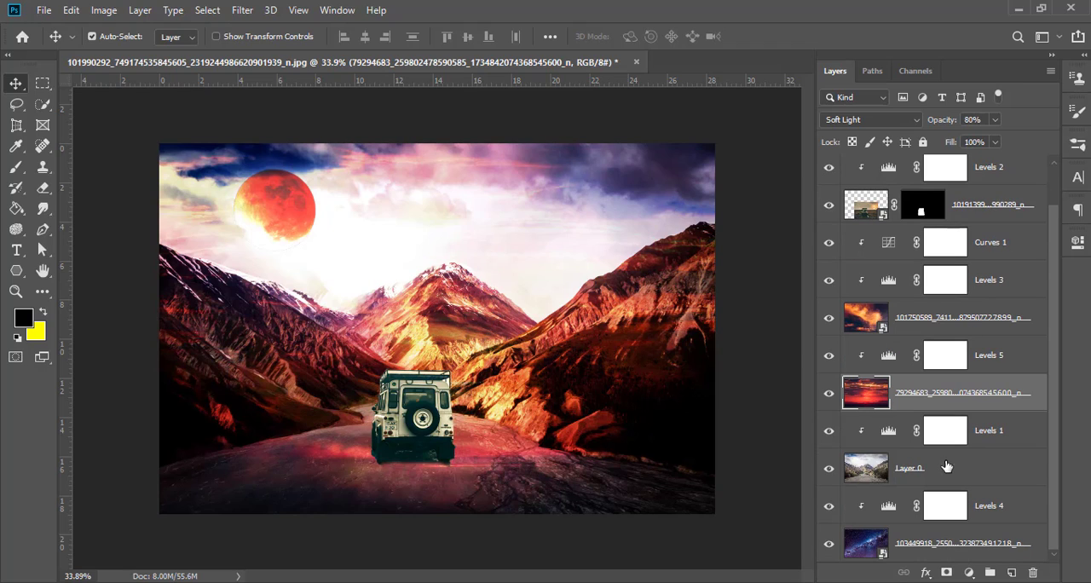
{"action": "left_click", "coordinate": [933, 546]}
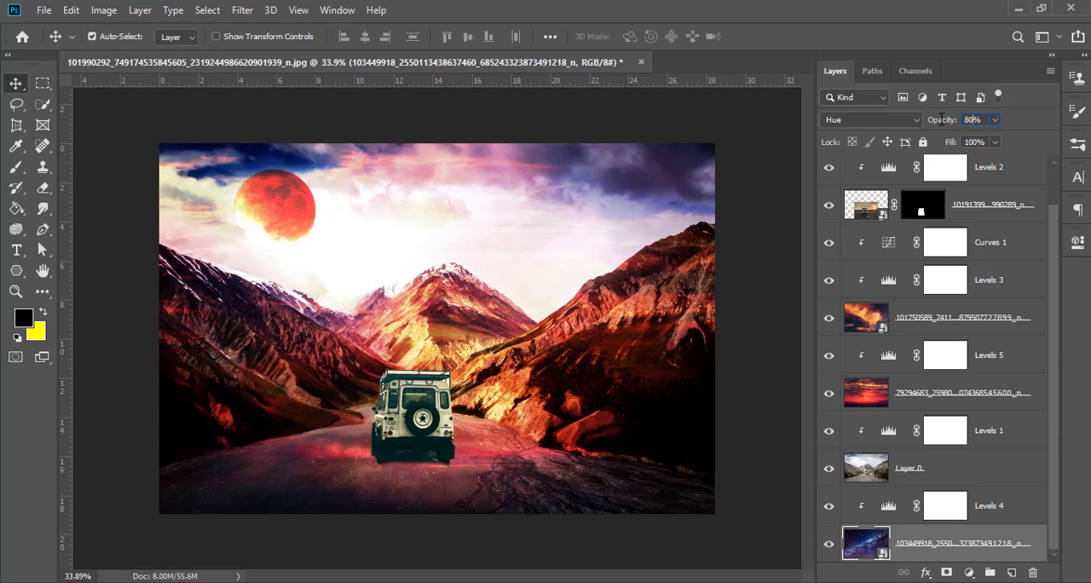
{"action": "left_click", "coordinate": [955, 471]}
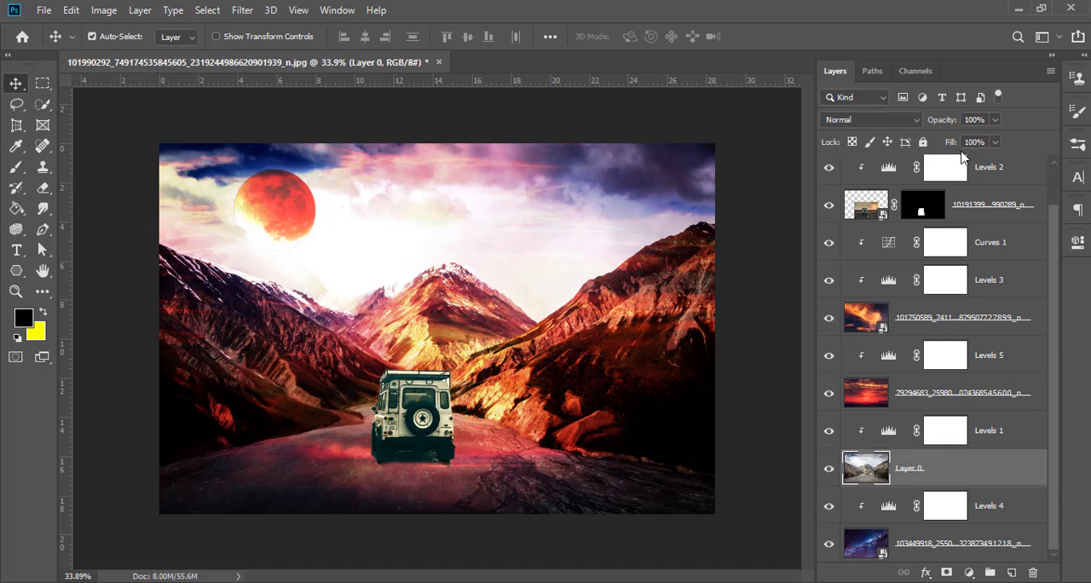
{"action": "type", "text": "80"}
{"action": "key", "text": "Return"}
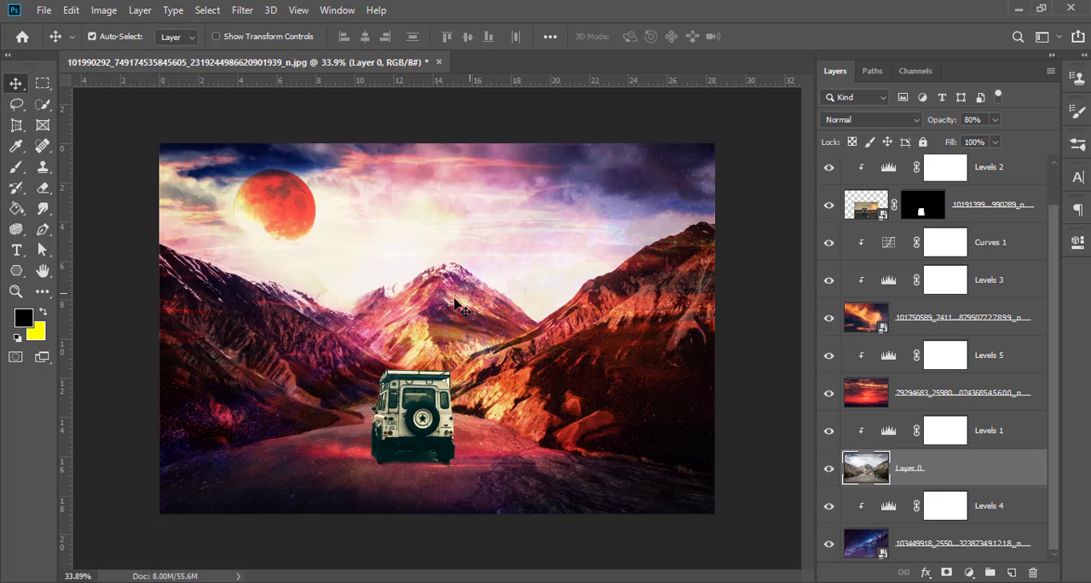
{"action": "scroll", "coordinate": [432, 319], "scroll_direction": "up", "scroll_amount": 2}
{"action": "scroll", "coordinate": [432, 319], "scroll_direction": "down", "scroll_amount": 2}
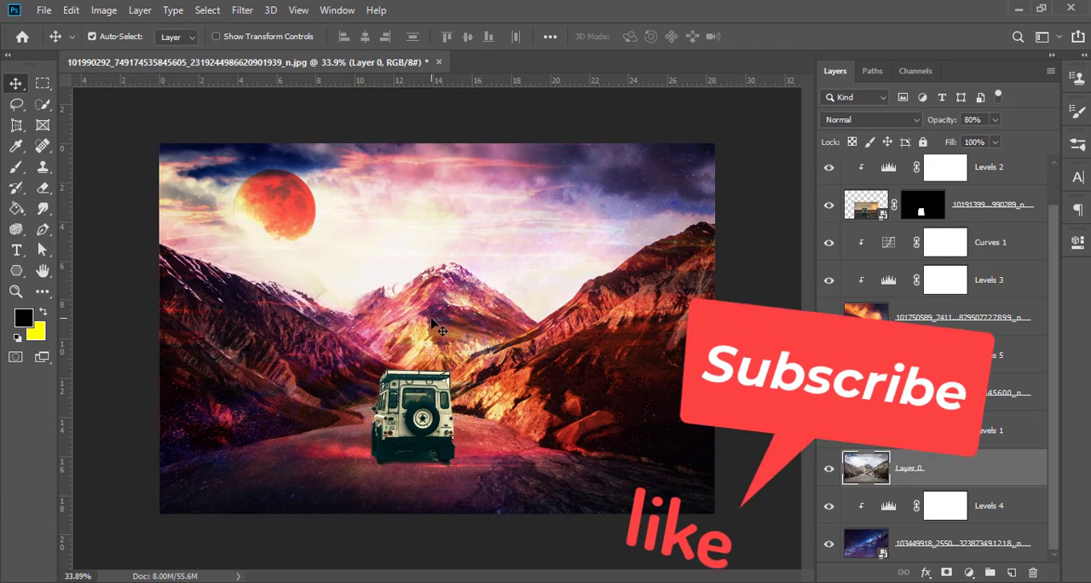
{"action": "scroll", "coordinate": [432, 319], "scroll_direction": "up", "scroll_amount": 1}
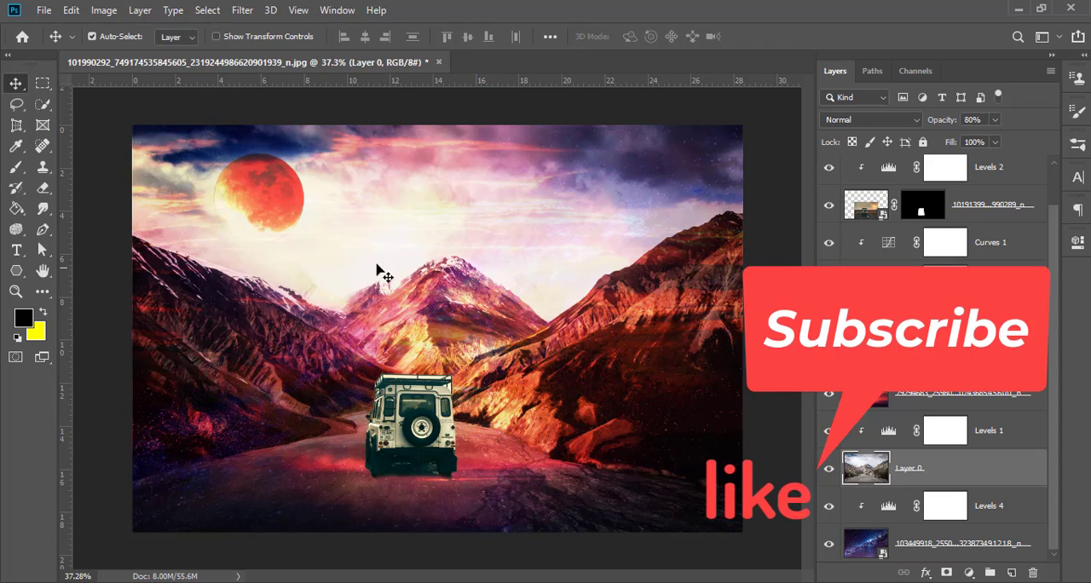